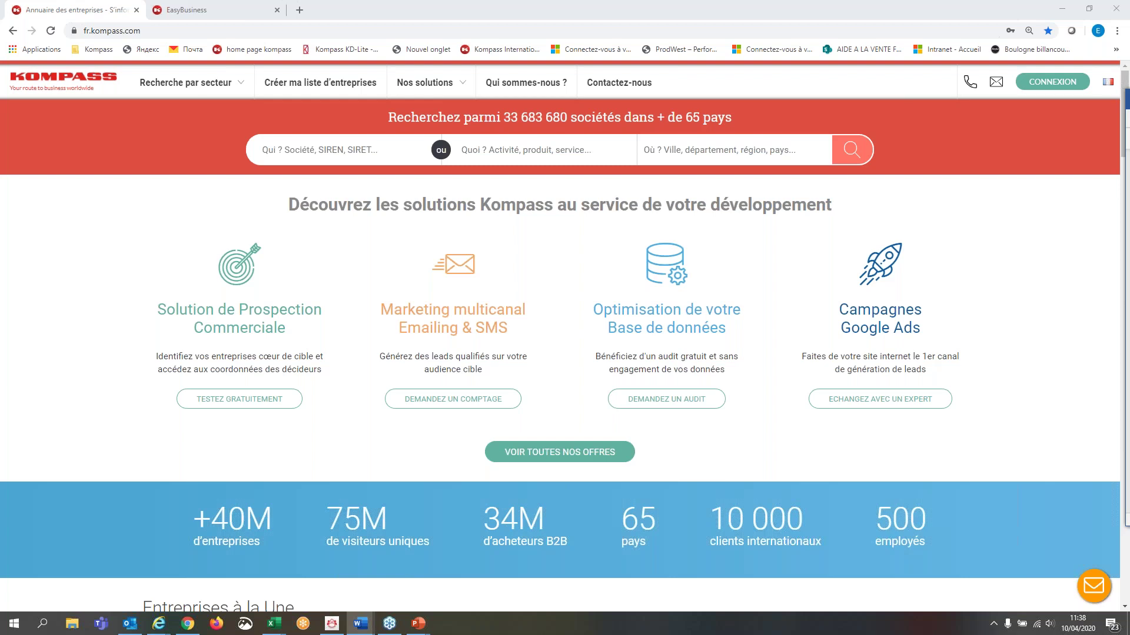
- Switch to the EasyBusiness dashboard and start a new company search with filters
left_click(207, 15)
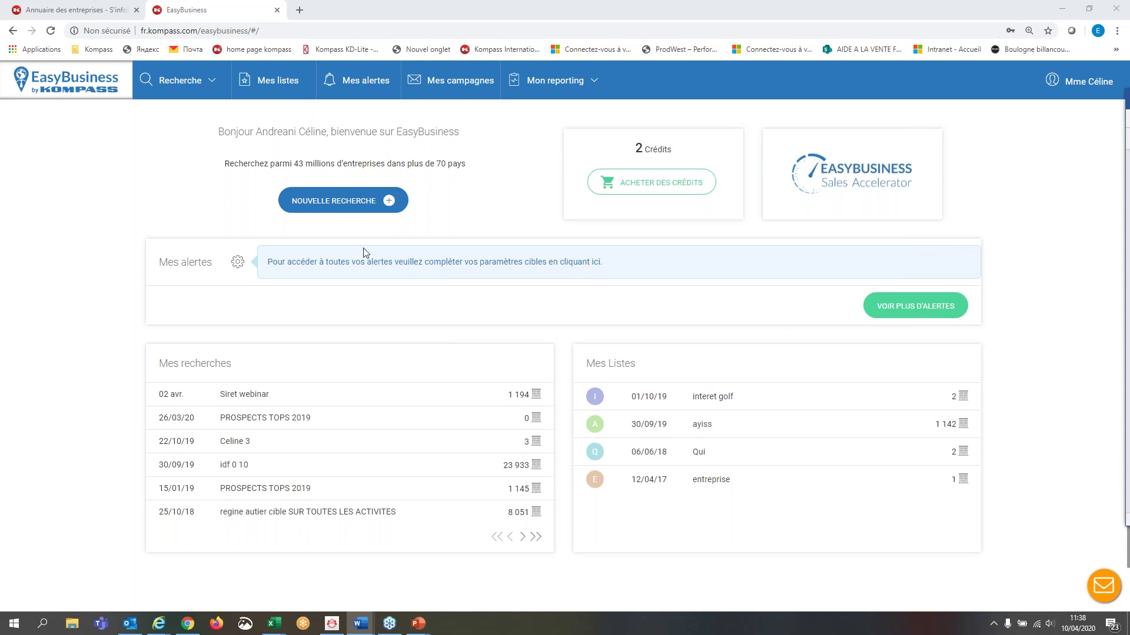
left_click(391, 201)
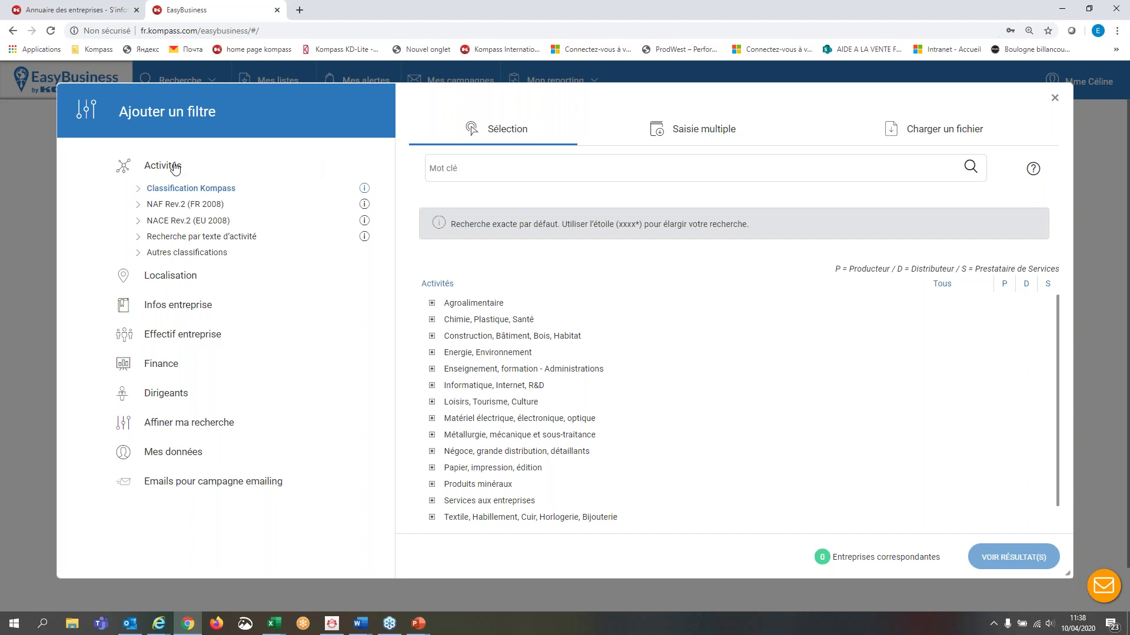
- Collapse the Activités filter in the Ajouter un filtre panel
left_click(173, 167)
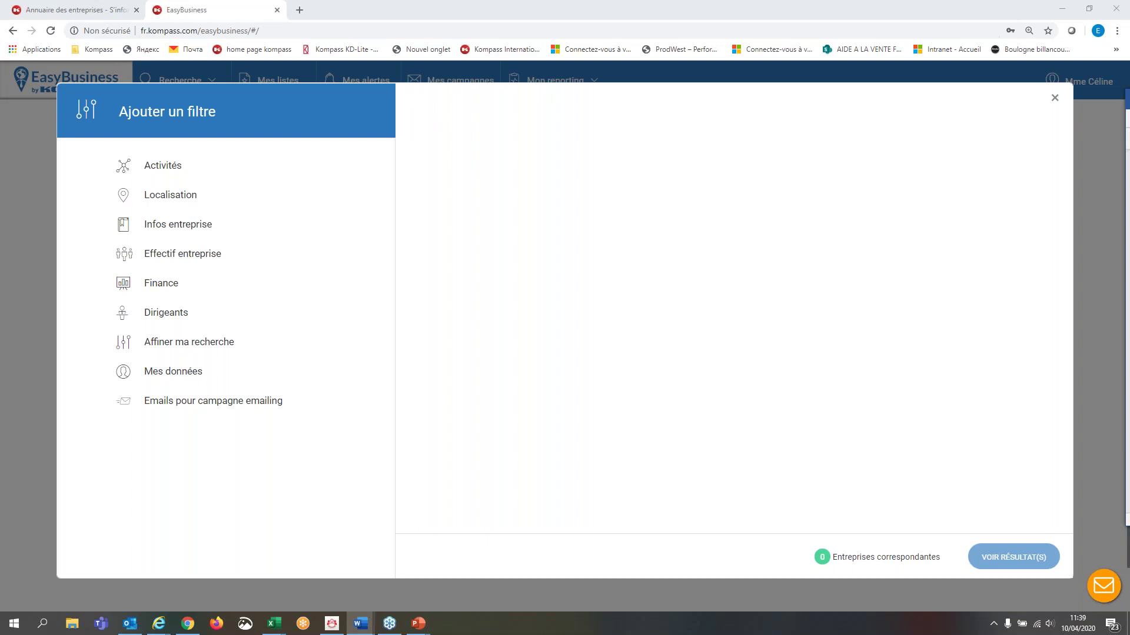
- Expand Dirigeants and list the executive functions that have an e-mail address
left_click(175, 319)
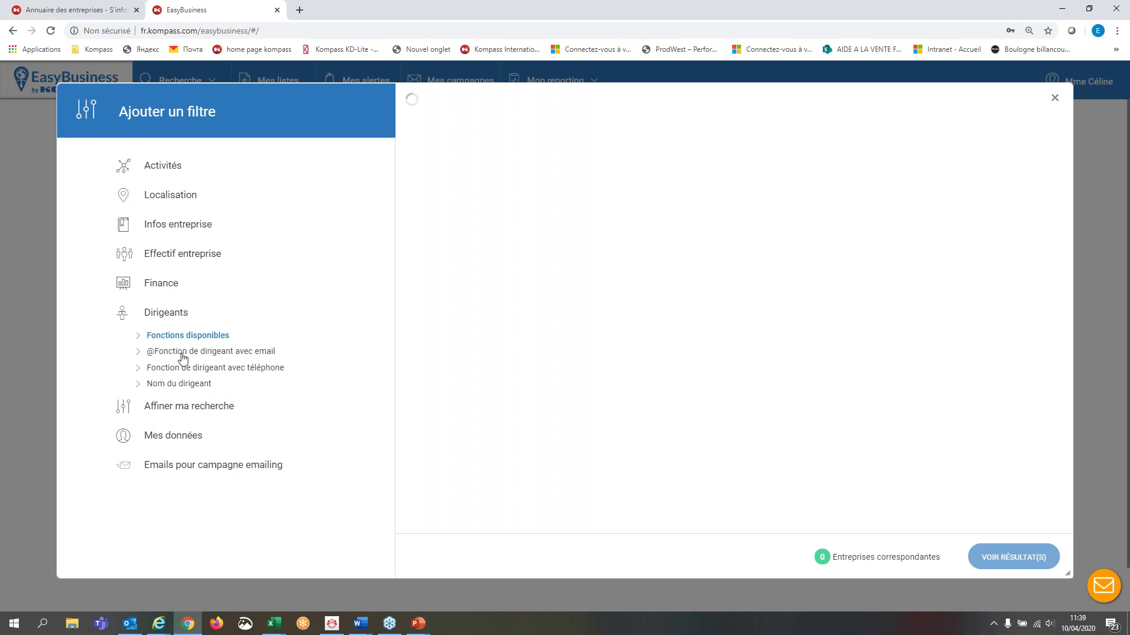
left_click(183, 353)
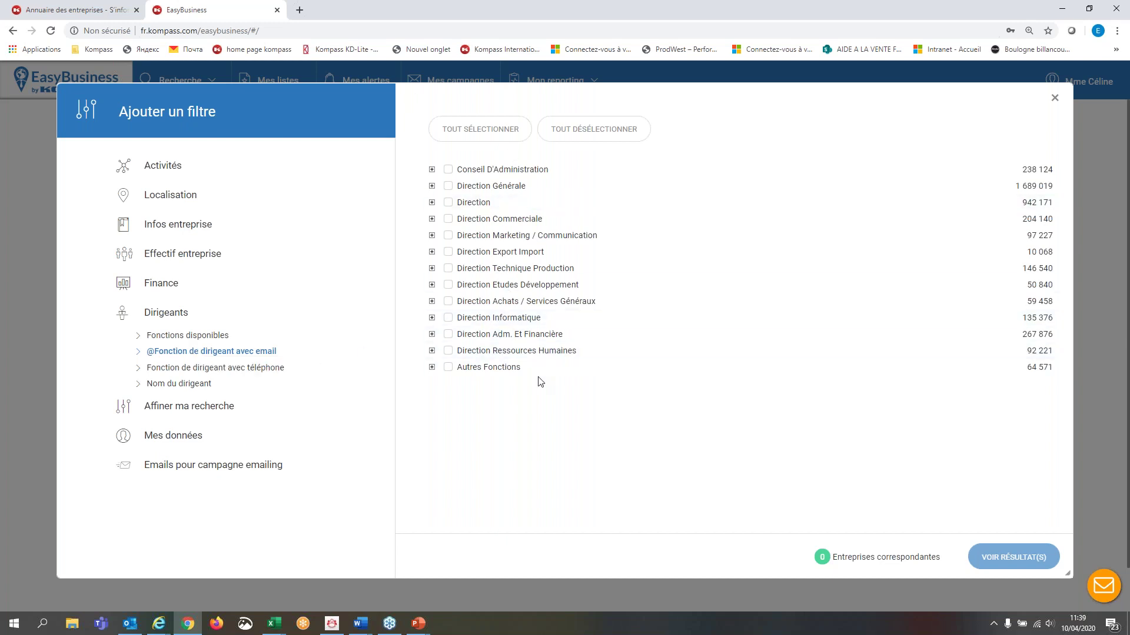
- Open the Localisation Cartographie map, zoom toward Nemours, then collapse the location filter
left_click(170, 197)
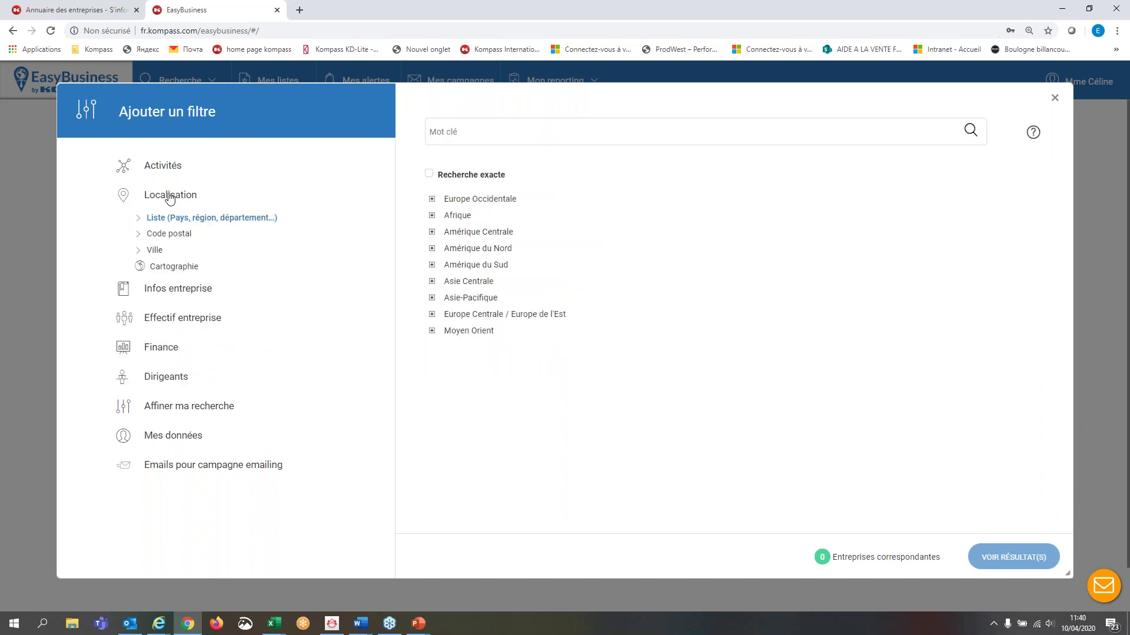
left_click(179, 274)
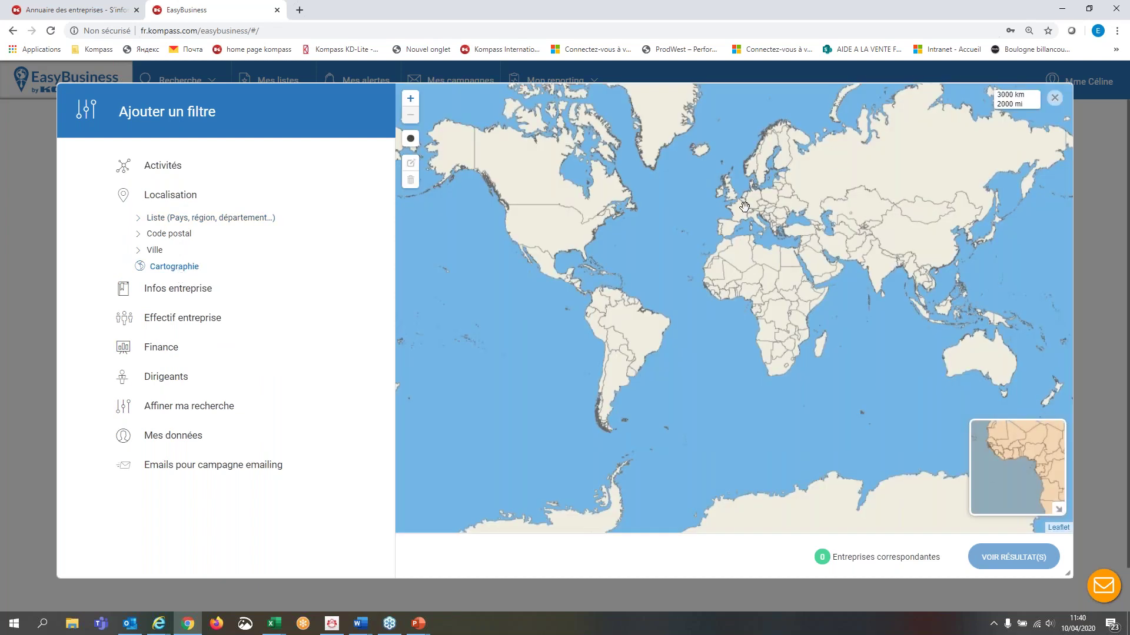
scroll(744, 206, "up", 2)
scroll(744, 206, "up", 4)
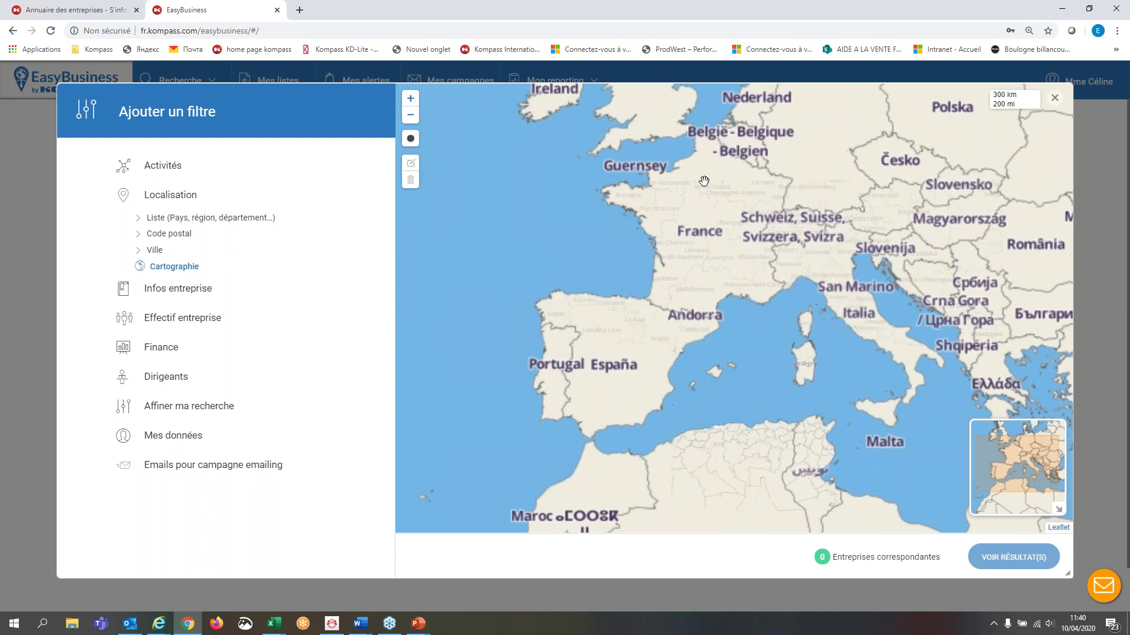
scroll(703, 183, "up", 4)
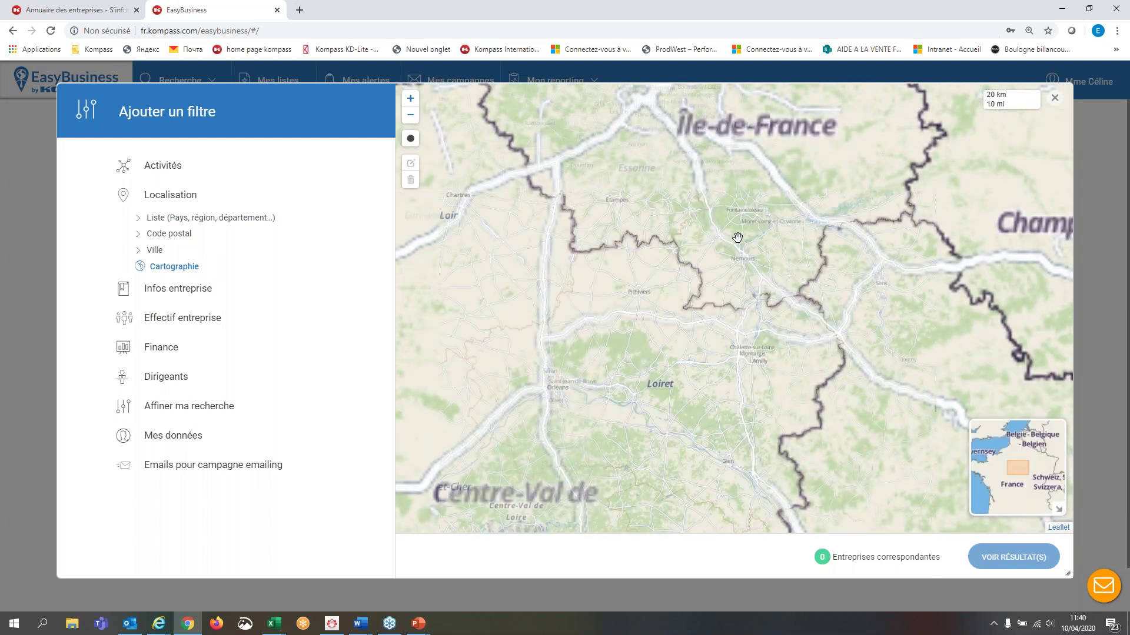
scroll(743, 252, "up", 3)
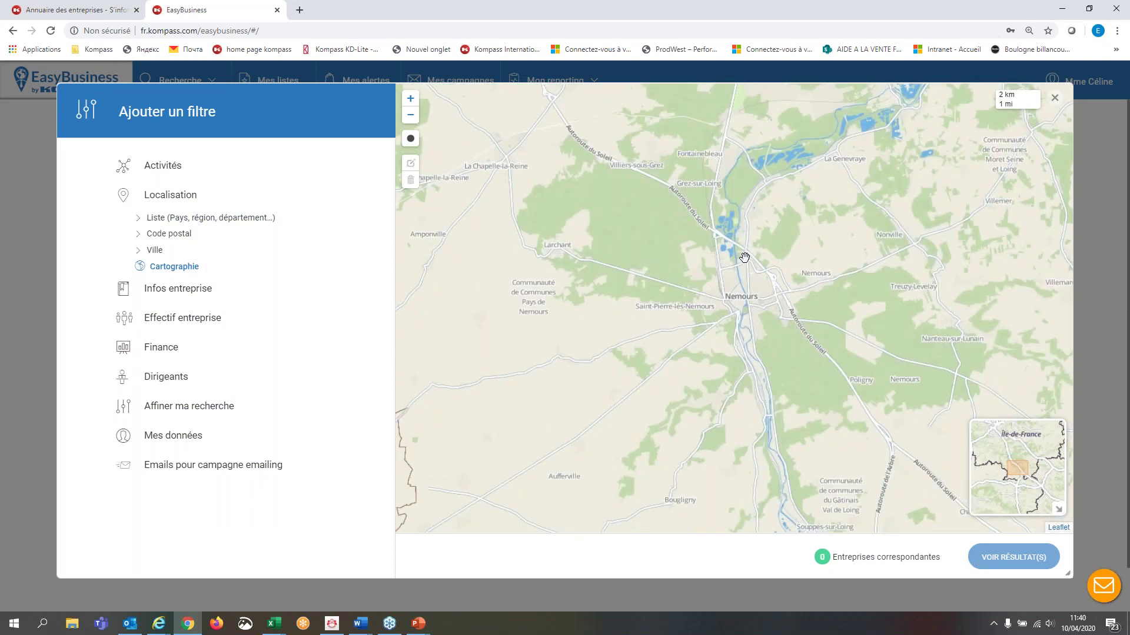
scroll(744, 258, "down", 2)
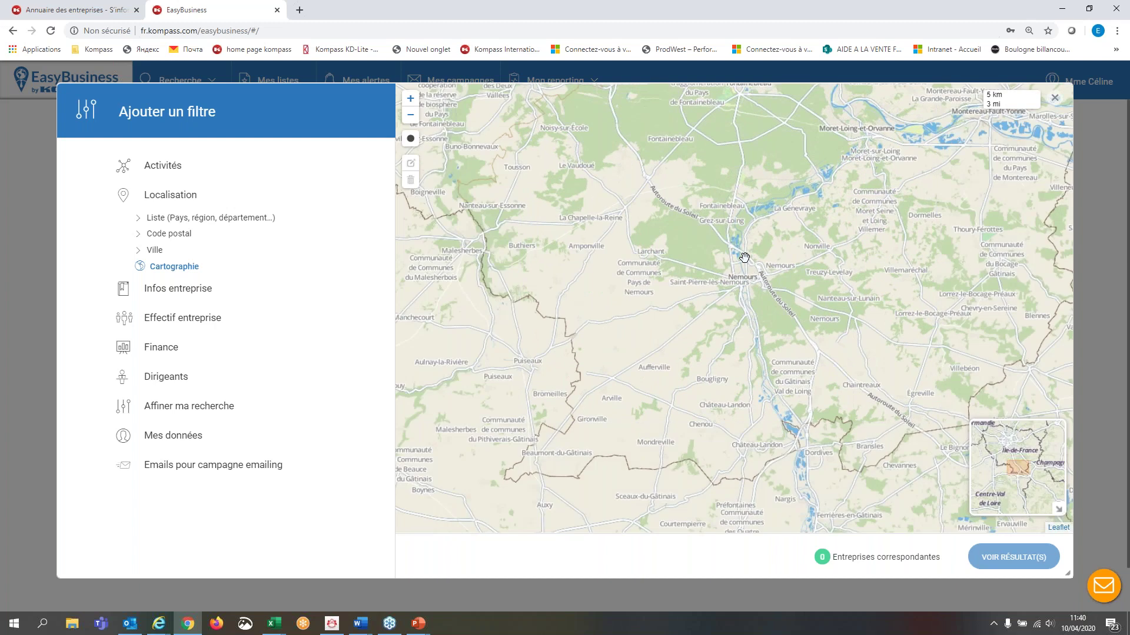
left_click(166, 197)
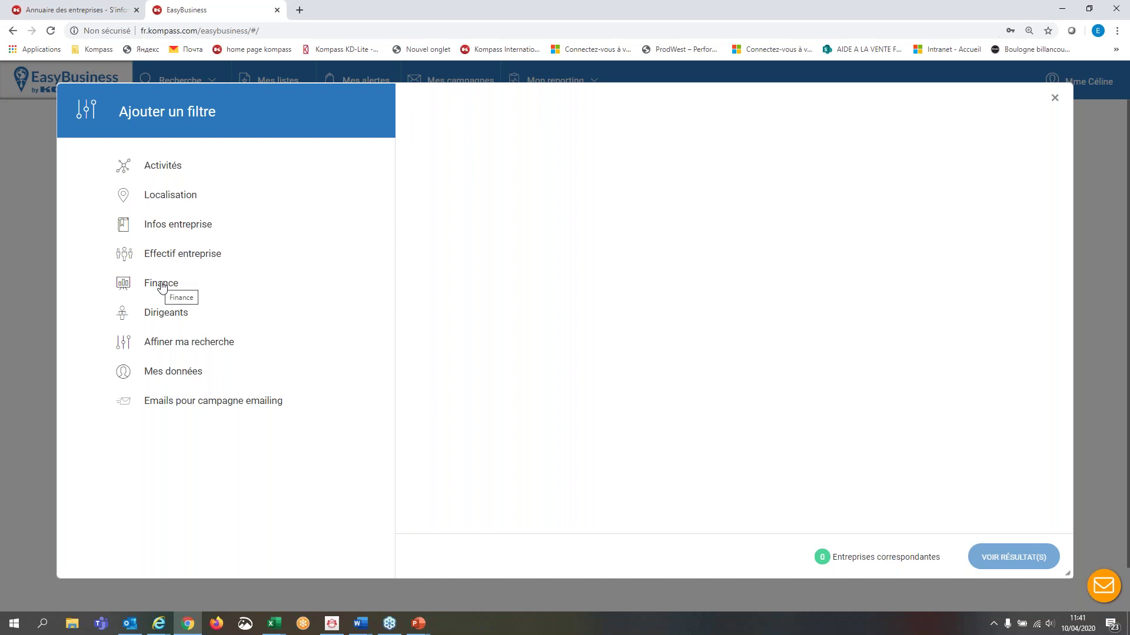
- Expand and collapse Activités, then close the Ajouter un filtre panel
left_click(172, 167)
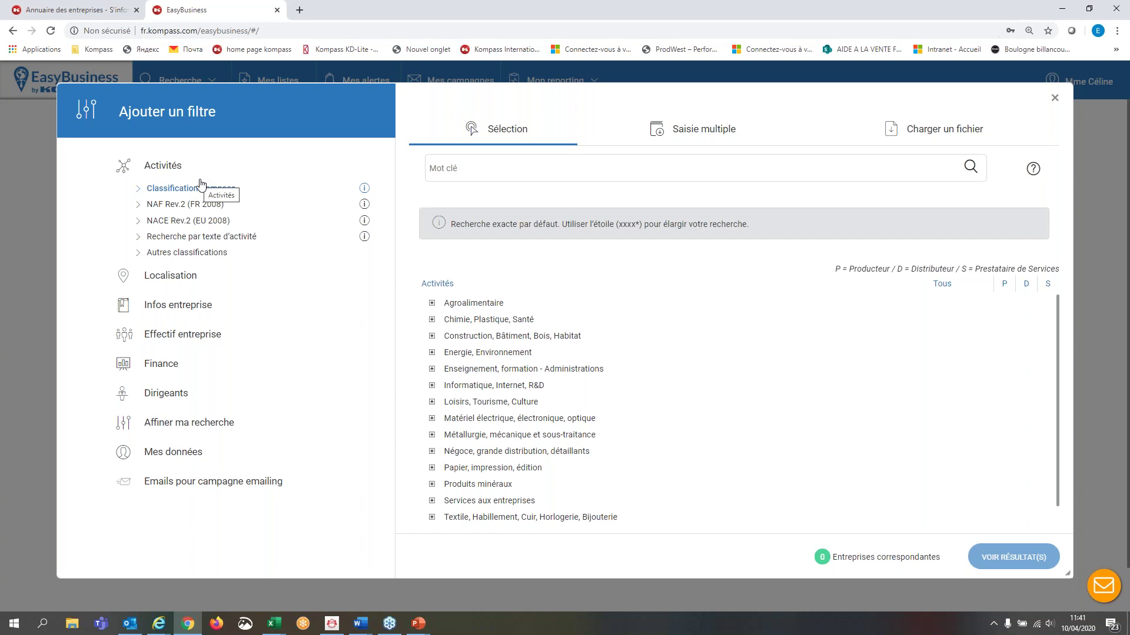
left_click(166, 171)
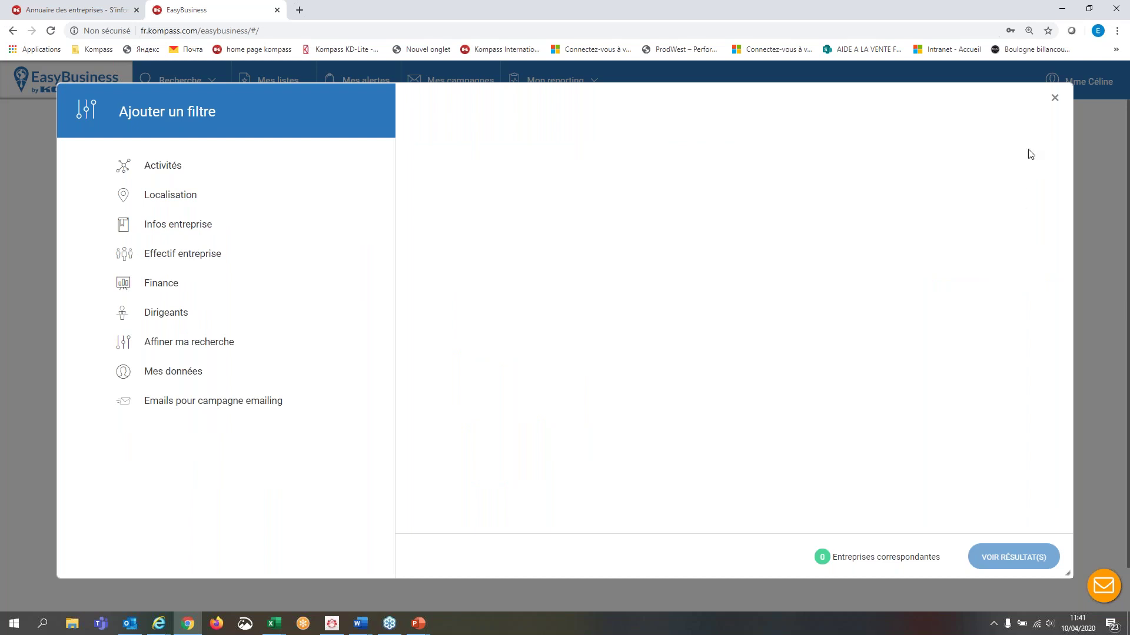
left_click(1056, 100)
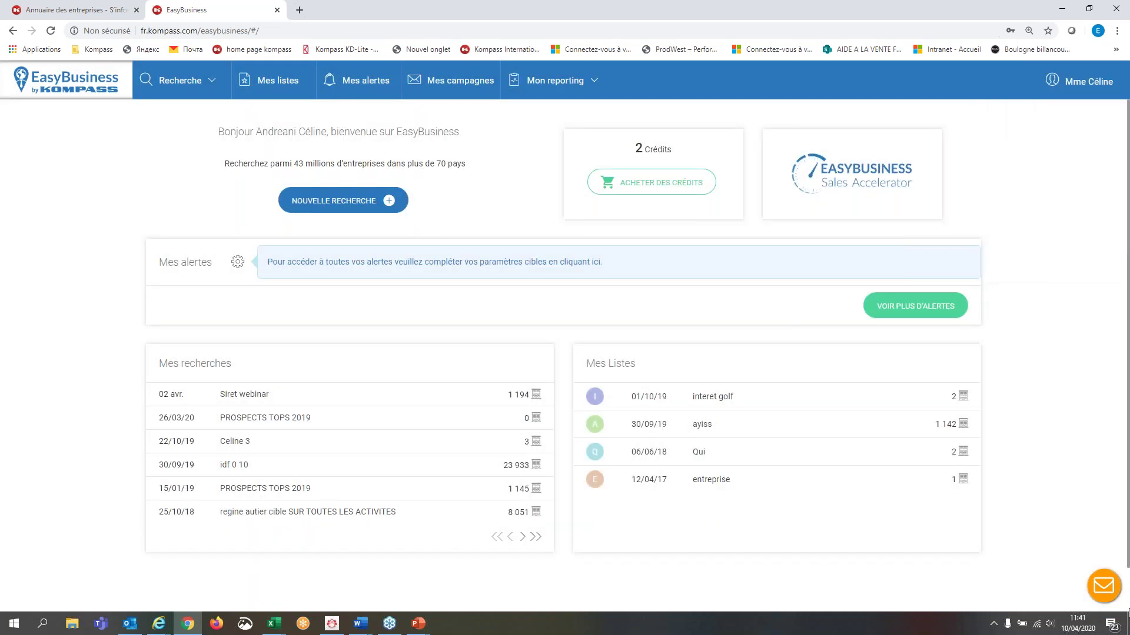
left_click(1039, 553)
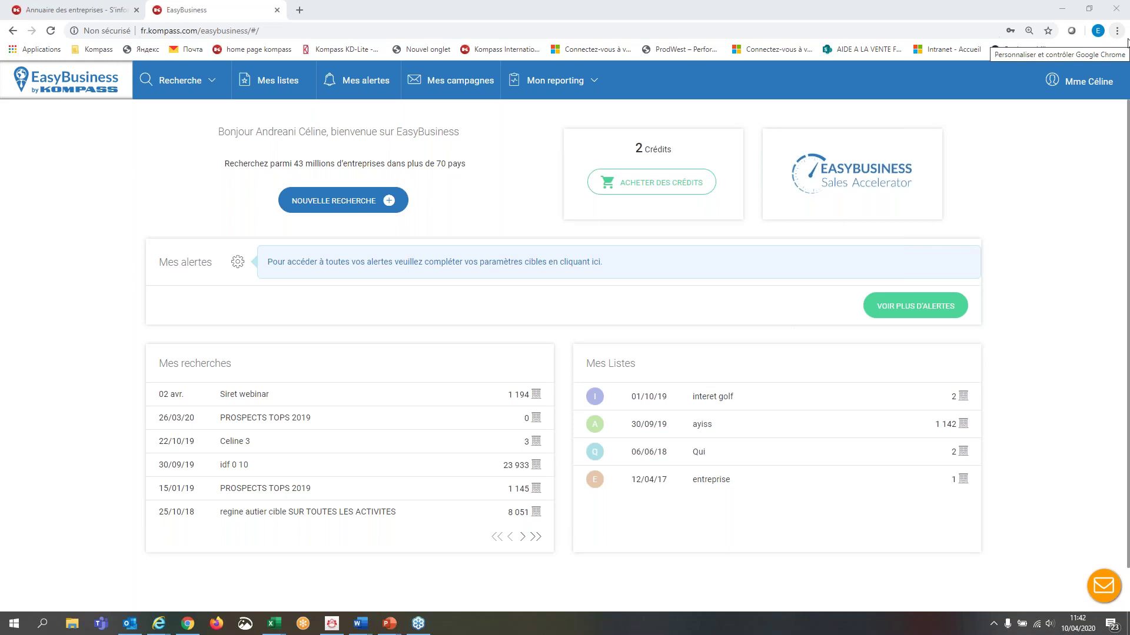
left_click(454, 83)
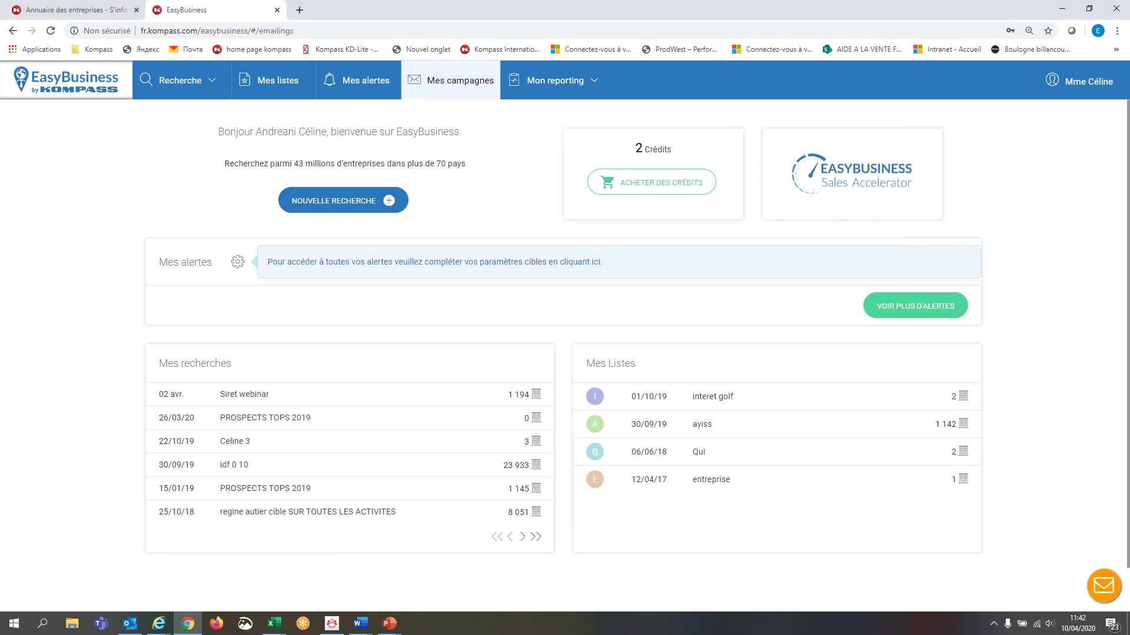
- Load the Mes campagnes list and choose to manage the COMPTEVIDEO campaign
left_click(460, 85)
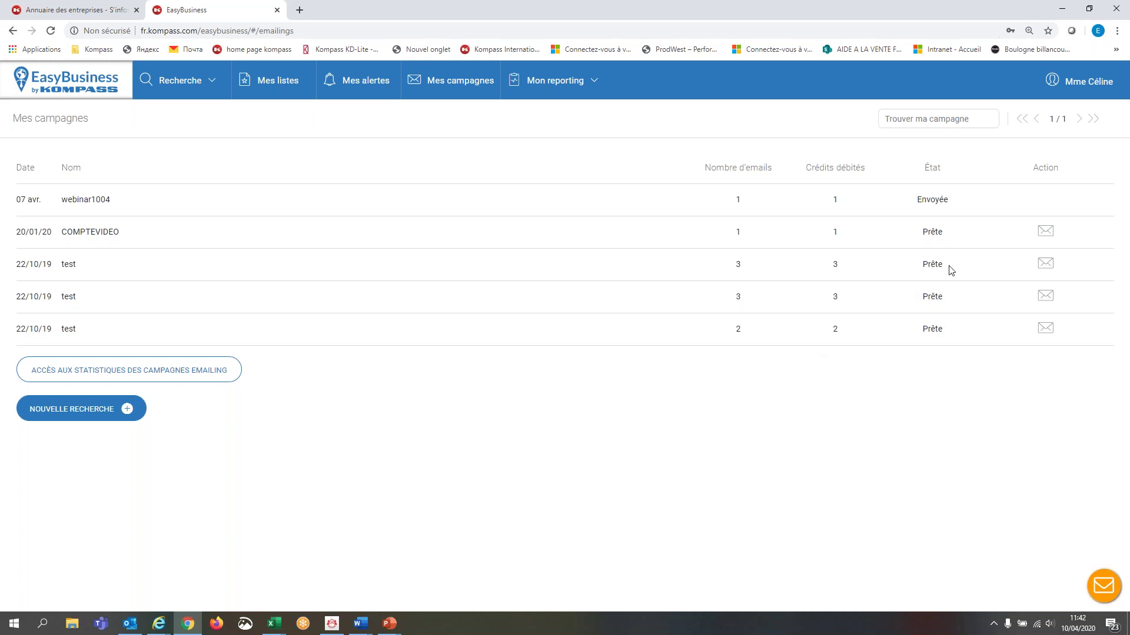
left_click(1046, 233)
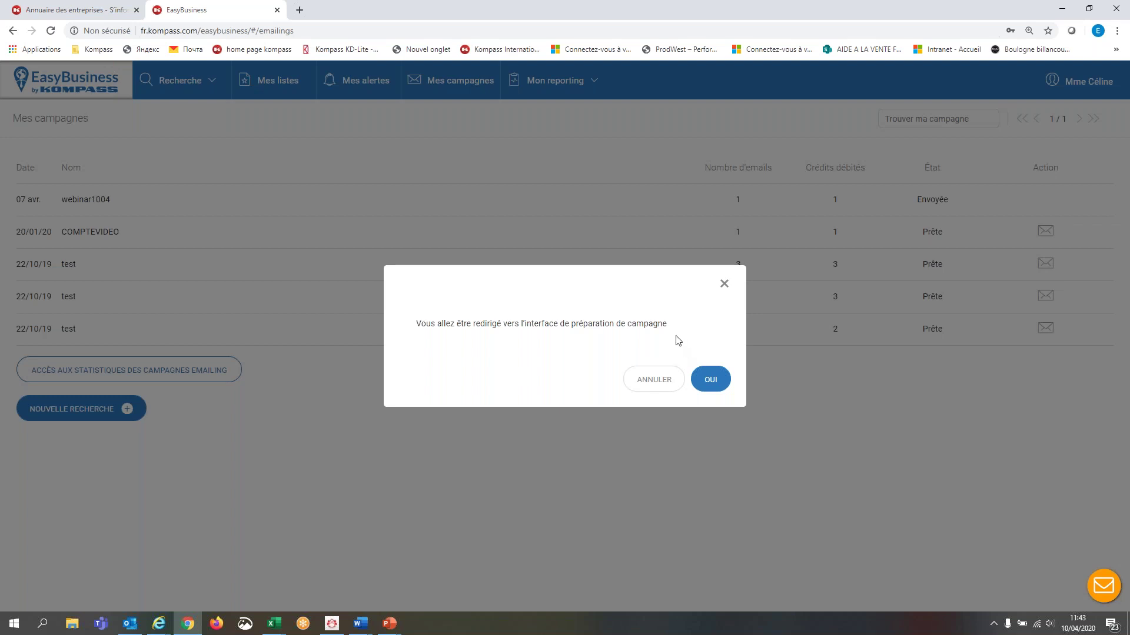
- Confirm redirecting COMPTEVIDEO to the campaign preparation interface with OUI
left_click(709, 378)
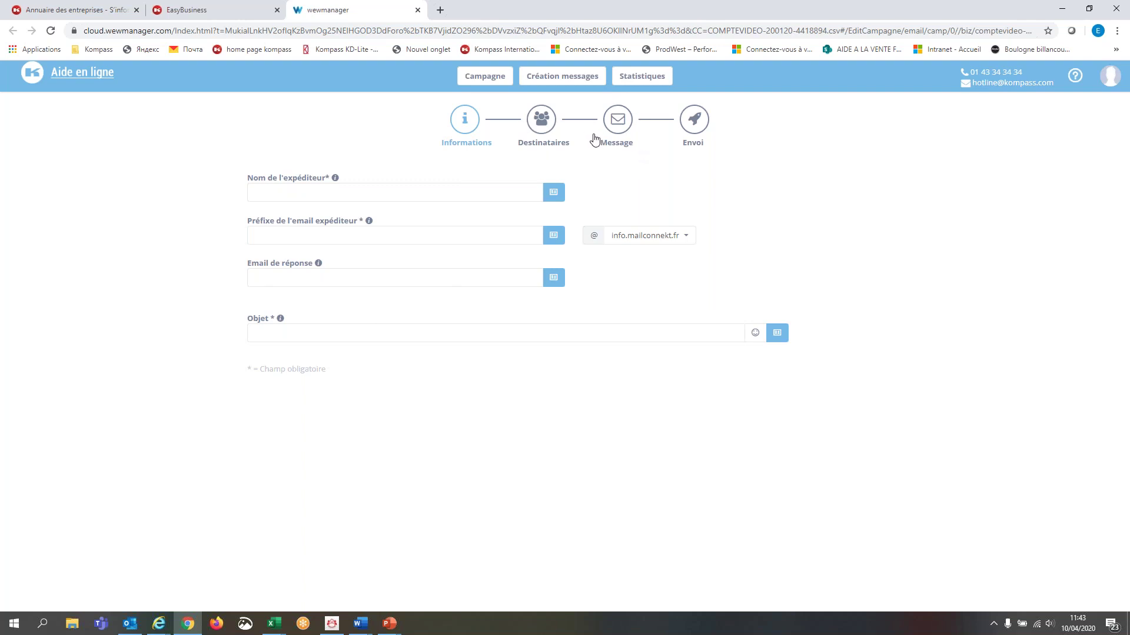
- Fill the Nom de l'expéditeur field with the saved sender-name suggestion
left_click(618, 145)
left_click(399, 193)
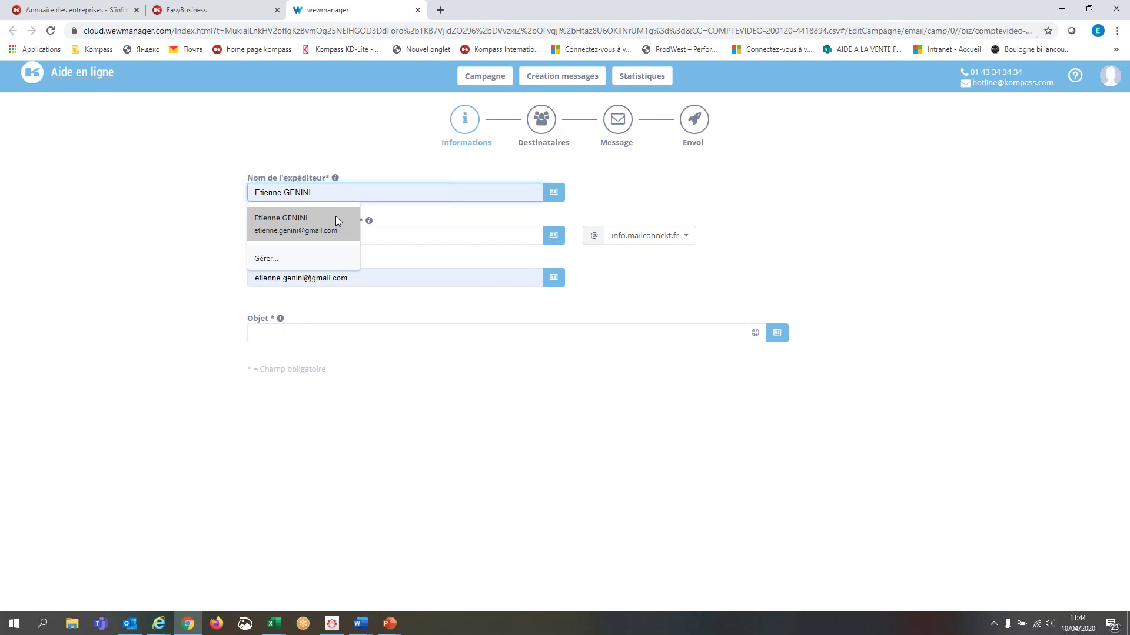
left_click(336, 219)
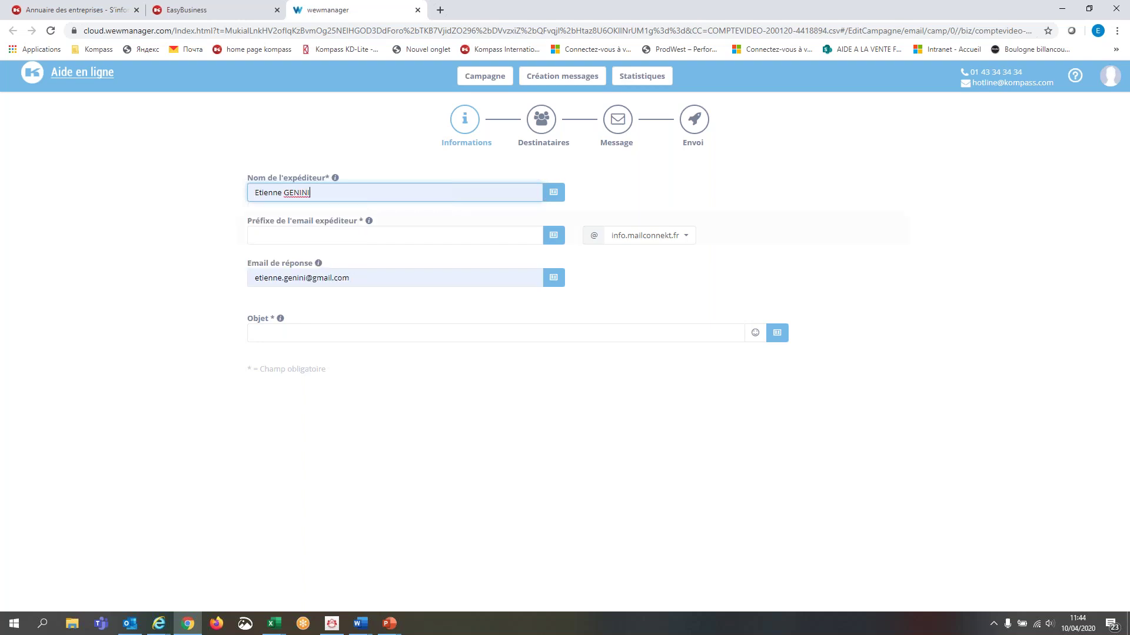
- Enter the sender's name in lowercase as the sender e-mail prefix
left_click(379, 235)
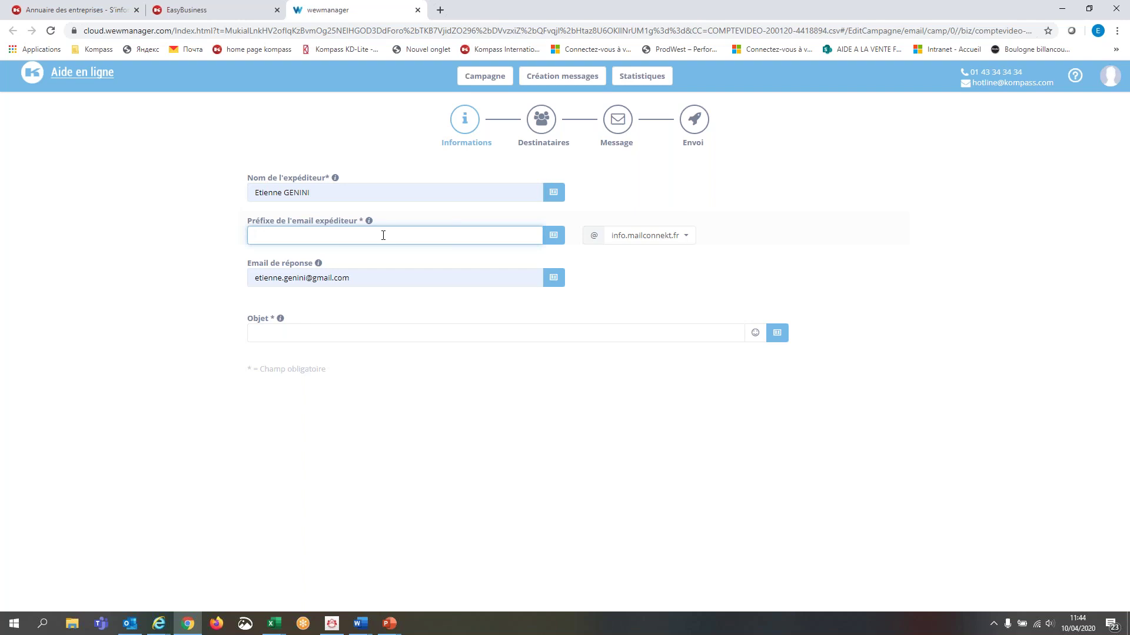
left_click(365, 282)
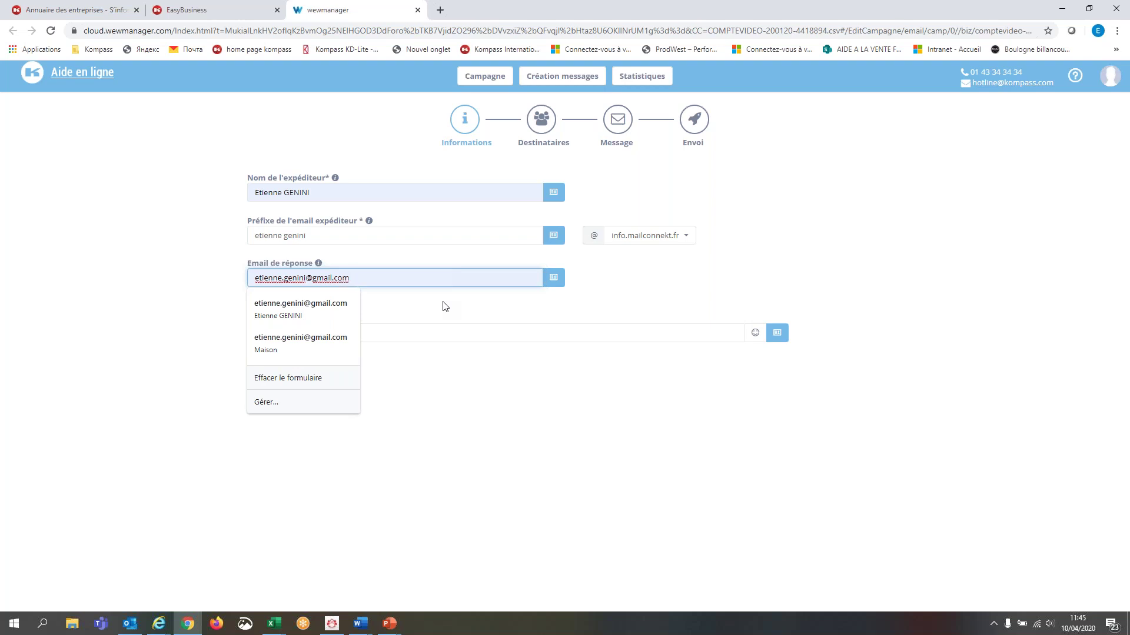
- Replace the reply-to address with the generic Kompass info address, correcting a typo
left_click_drag(360, 277, 248, 278)
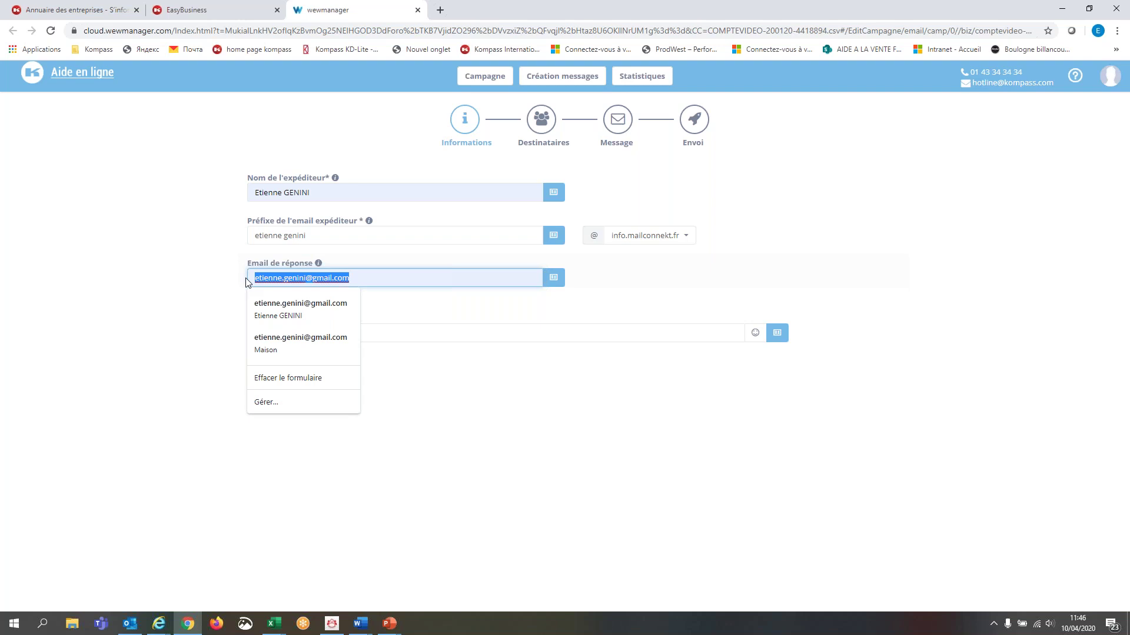
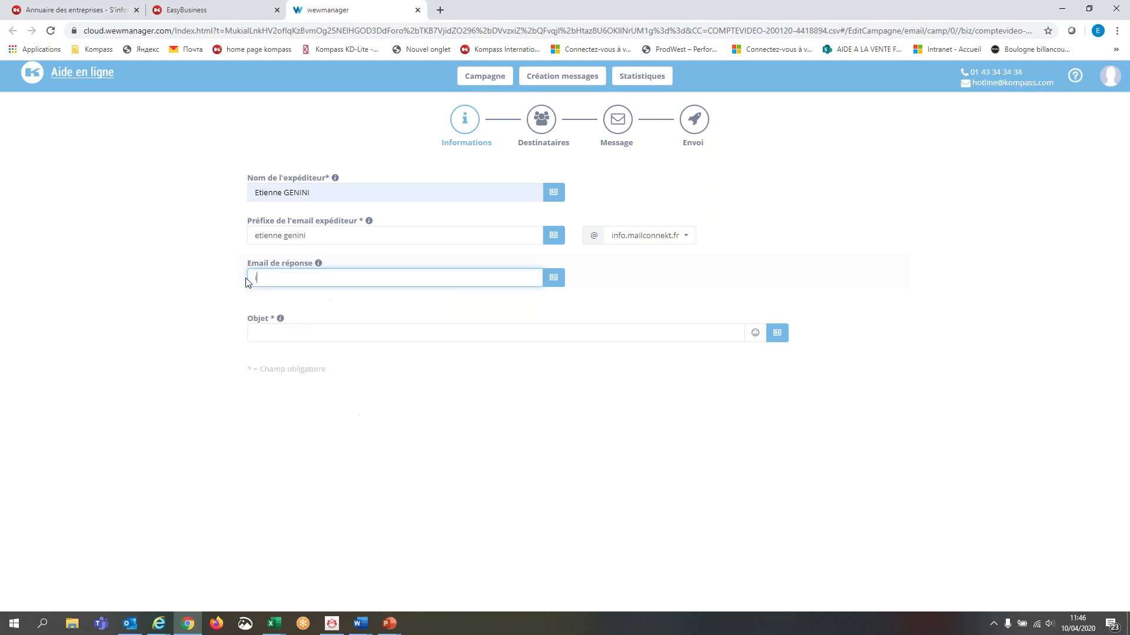
left_click(326, 330)
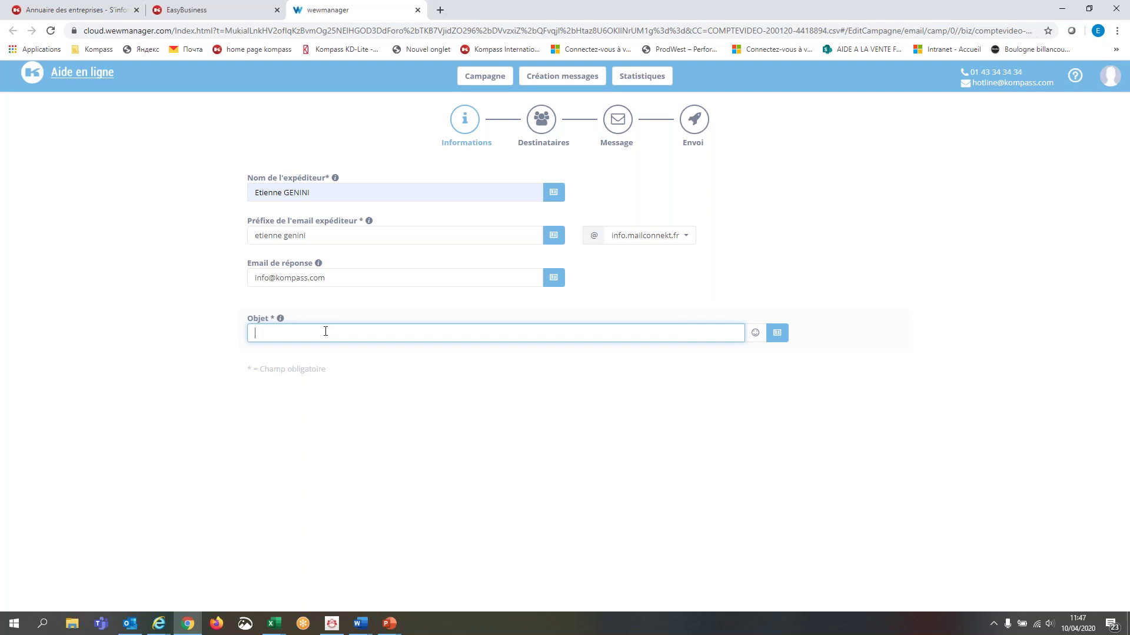
- Enter 'Invitation au prochain webinar' in Objet, browsing the variables but inserting none
type("Invitation au prochain webinar")
left_click(778, 335)
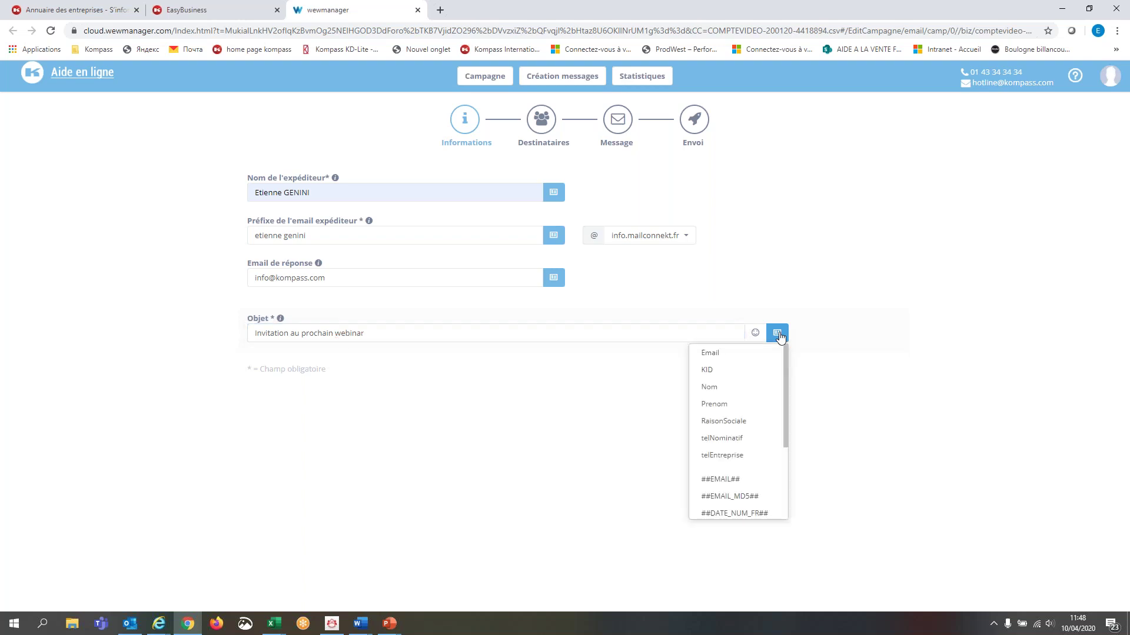
left_click_drag(786, 375, 794, 430)
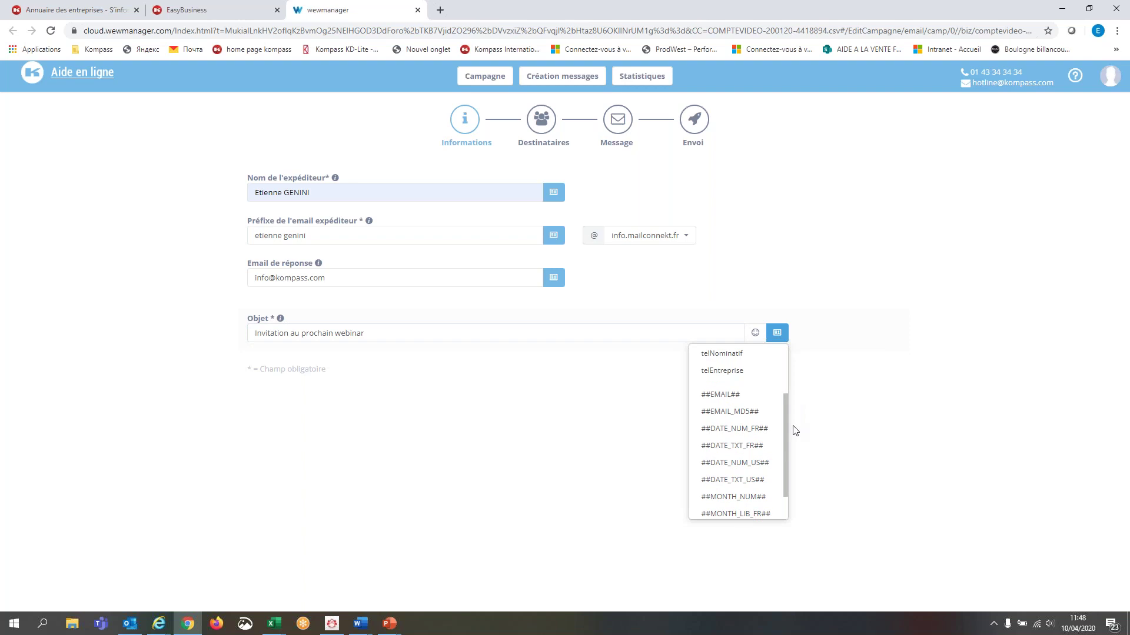
left_click(839, 363)
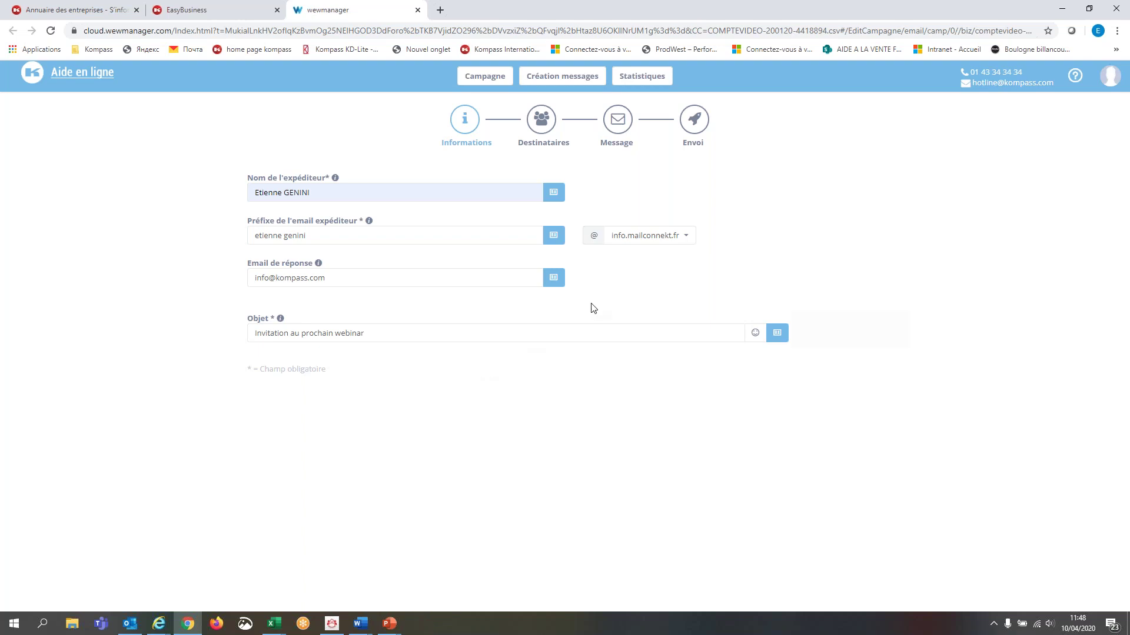
- Advance past the recipients step to the Message step and choose responsivEditor as the source
left_click(541, 120)
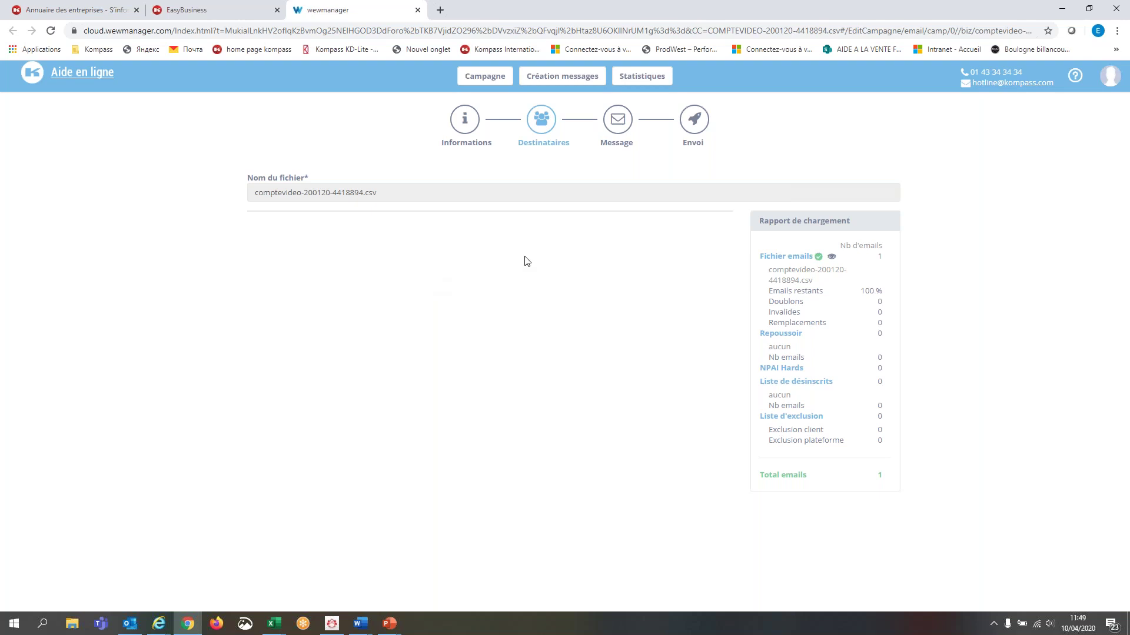
left_click(620, 130)
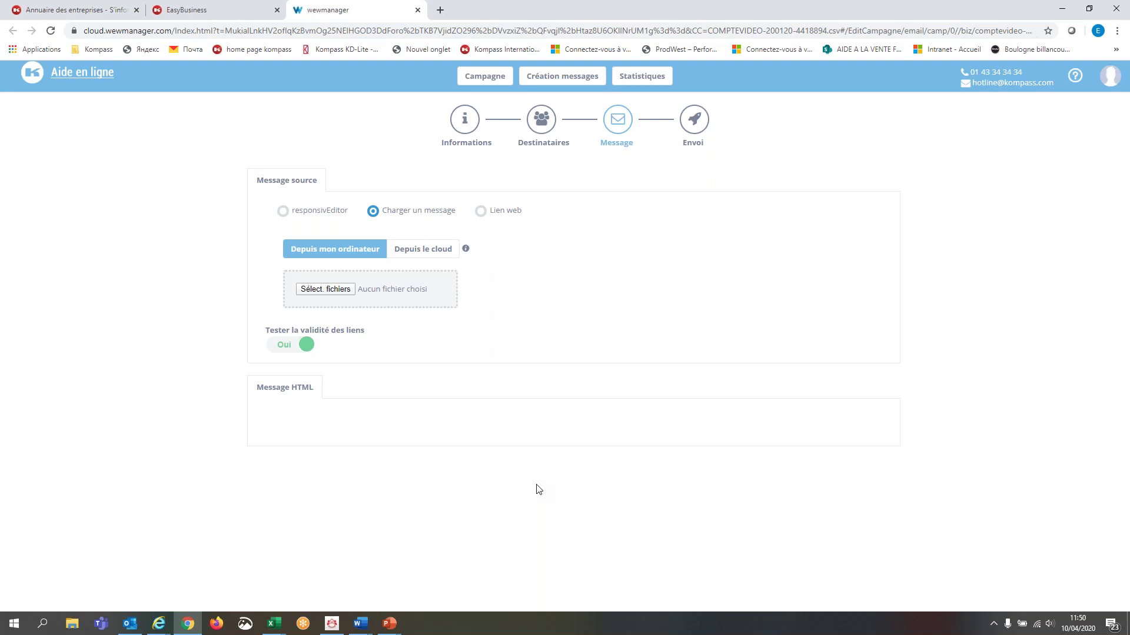
left_click(327, 218)
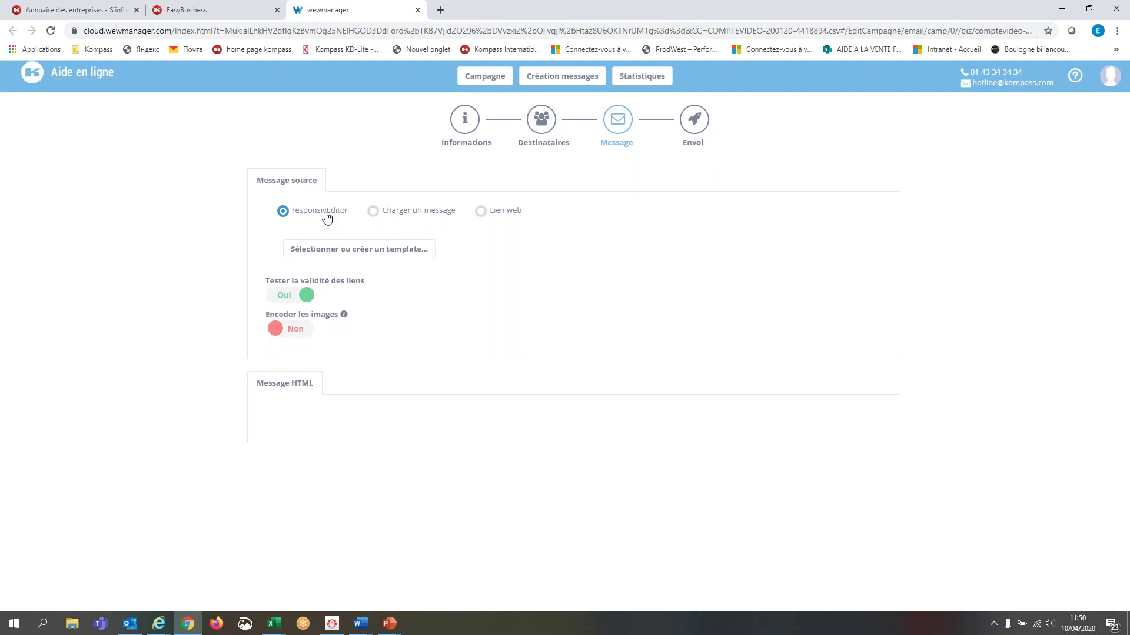
- Pick Nouveau template from the saved templates list instead of reusing one of the six
left_click(383, 255)
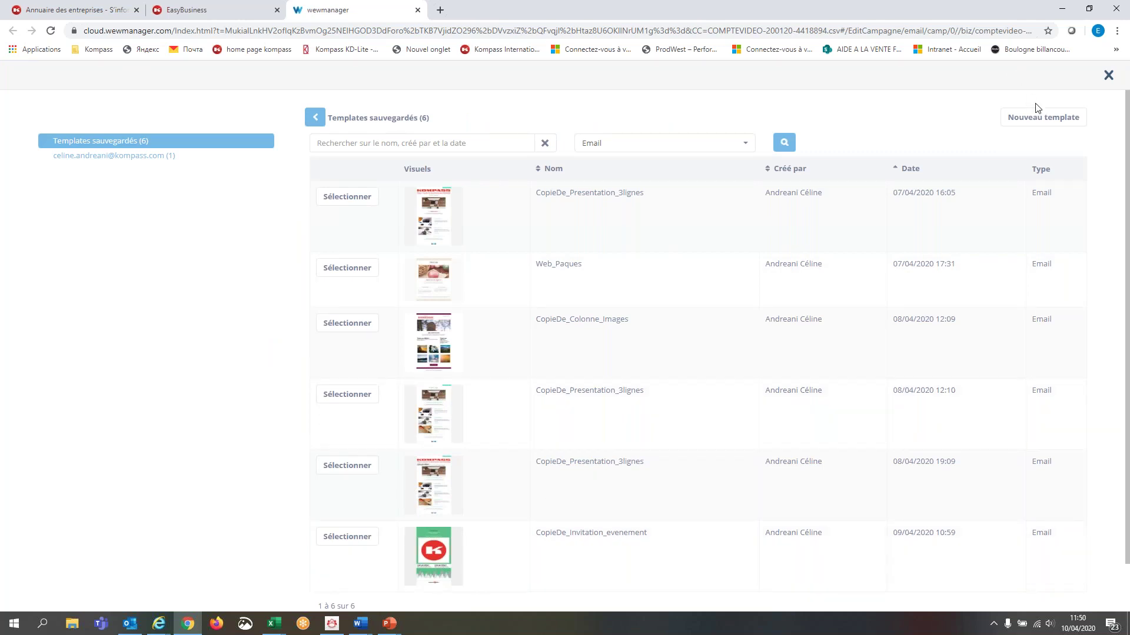
left_click(1043, 117)
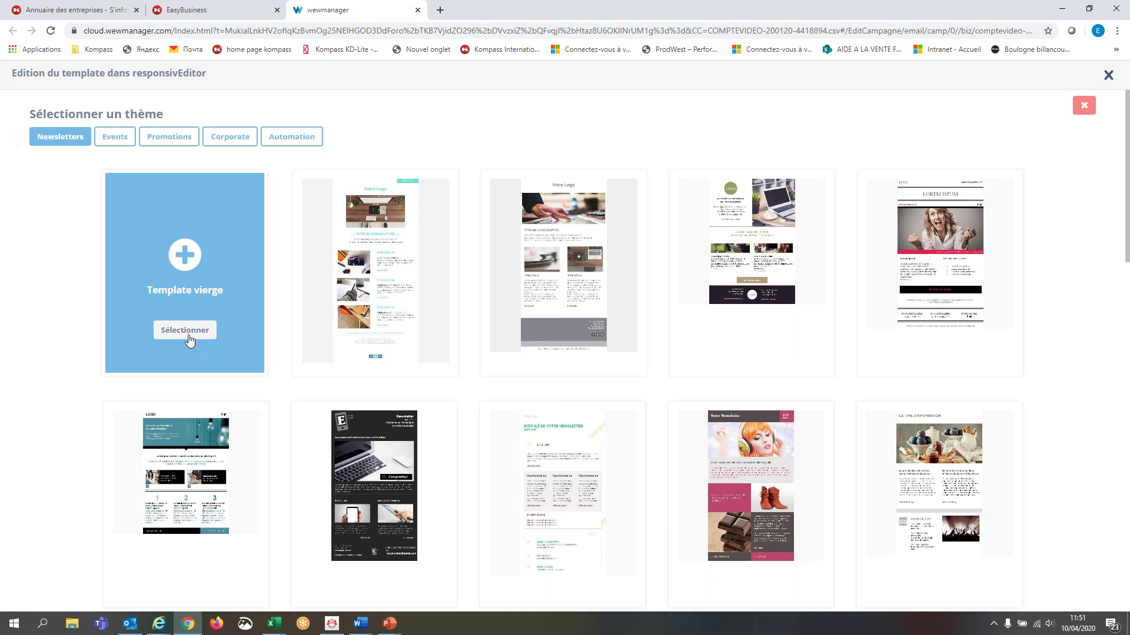
- Choose the Presentation_entreprise_services newsletter theme as the email's starting template
mouse_move(351, 444)
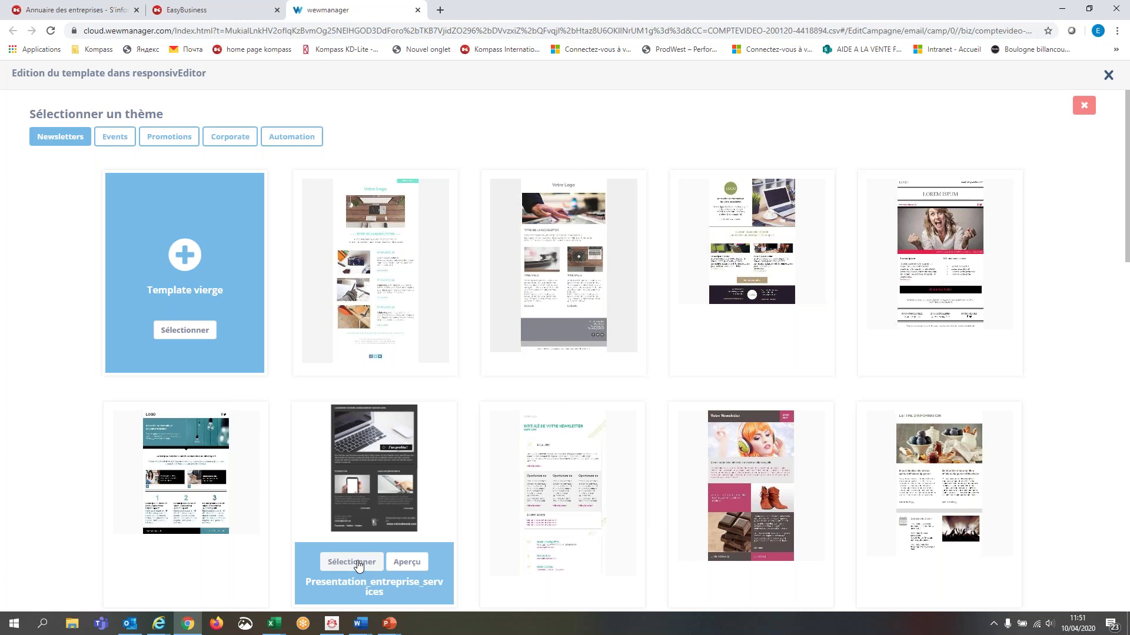
left_click(357, 563)
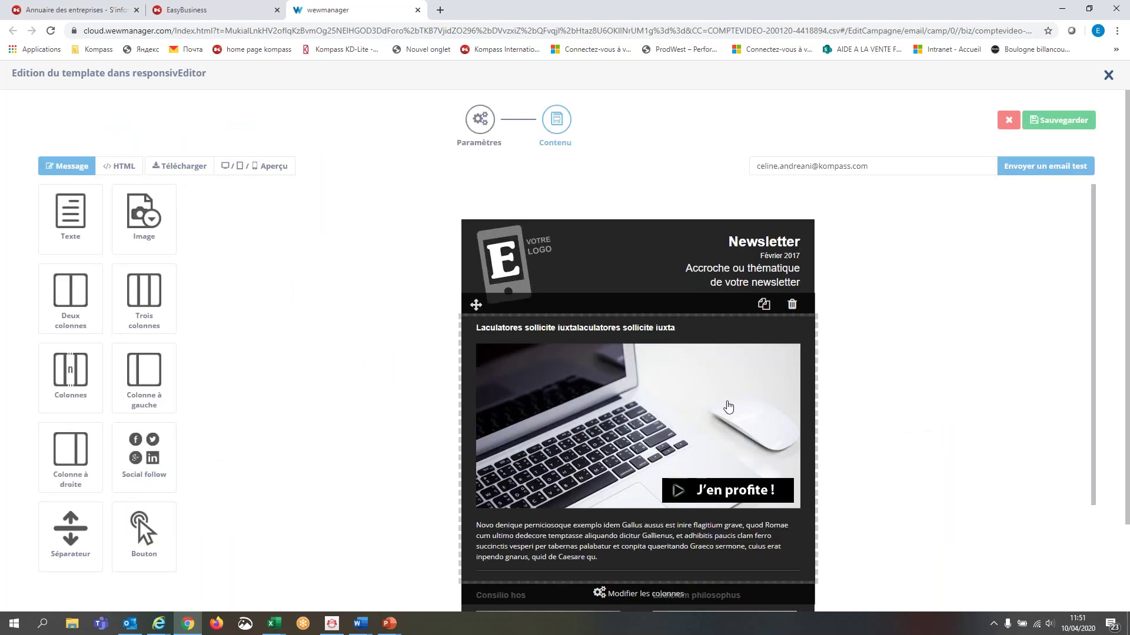
- Insert the text 'tetsjqksjdjkjh' into the first article's heading and select it
left_click(761, 461)
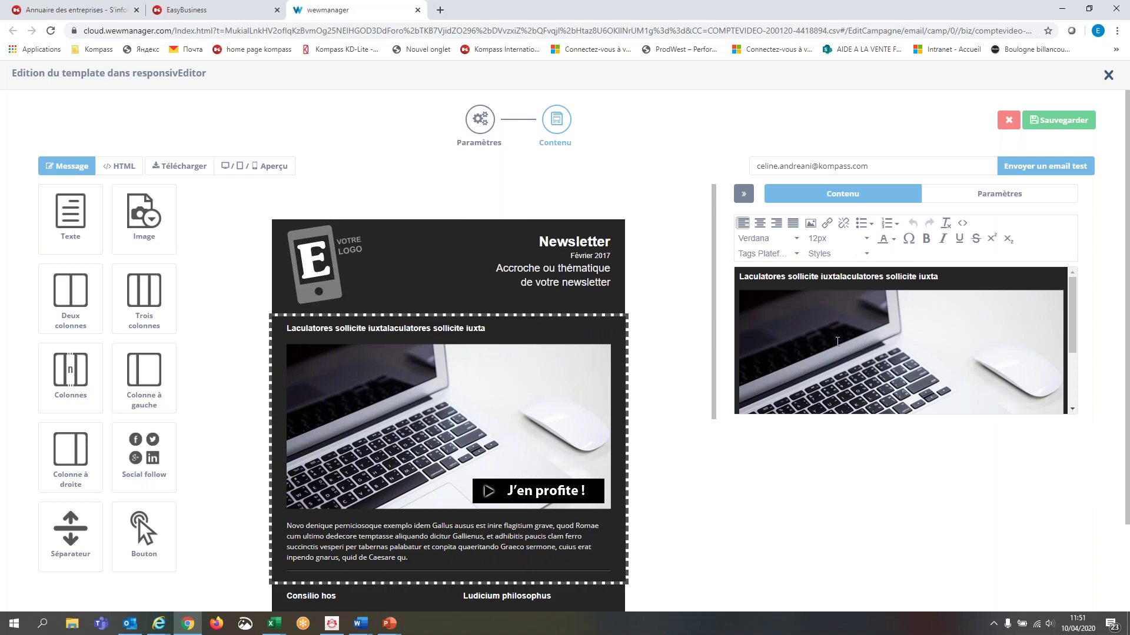
left_click(911, 281)
left_click(845, 278)
type("tetsjqksjdjk")
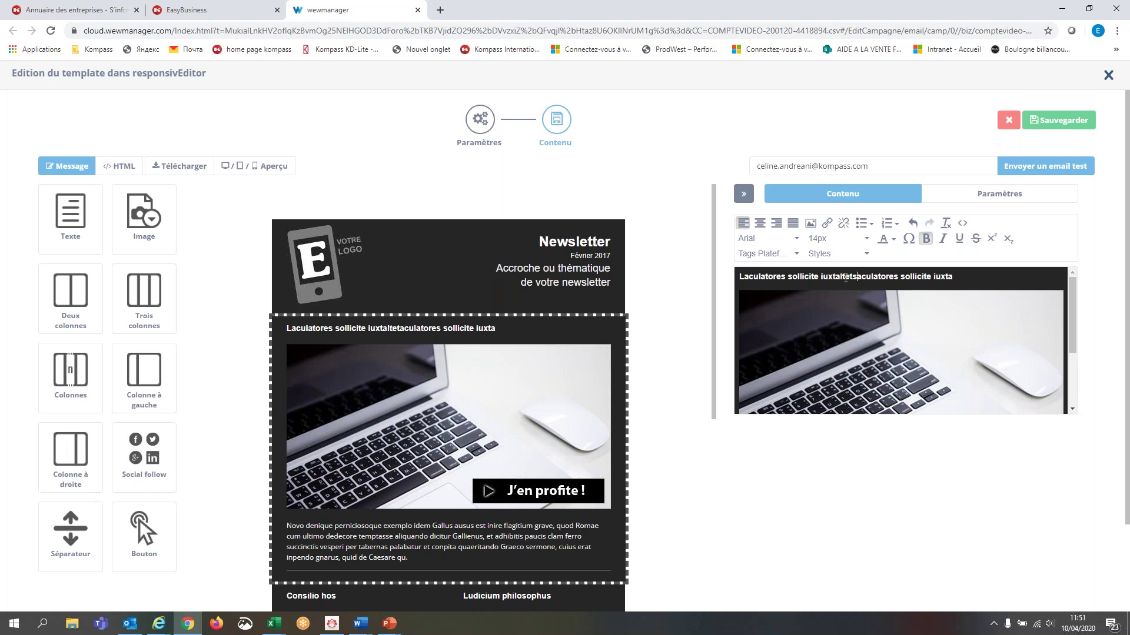
type("jh")
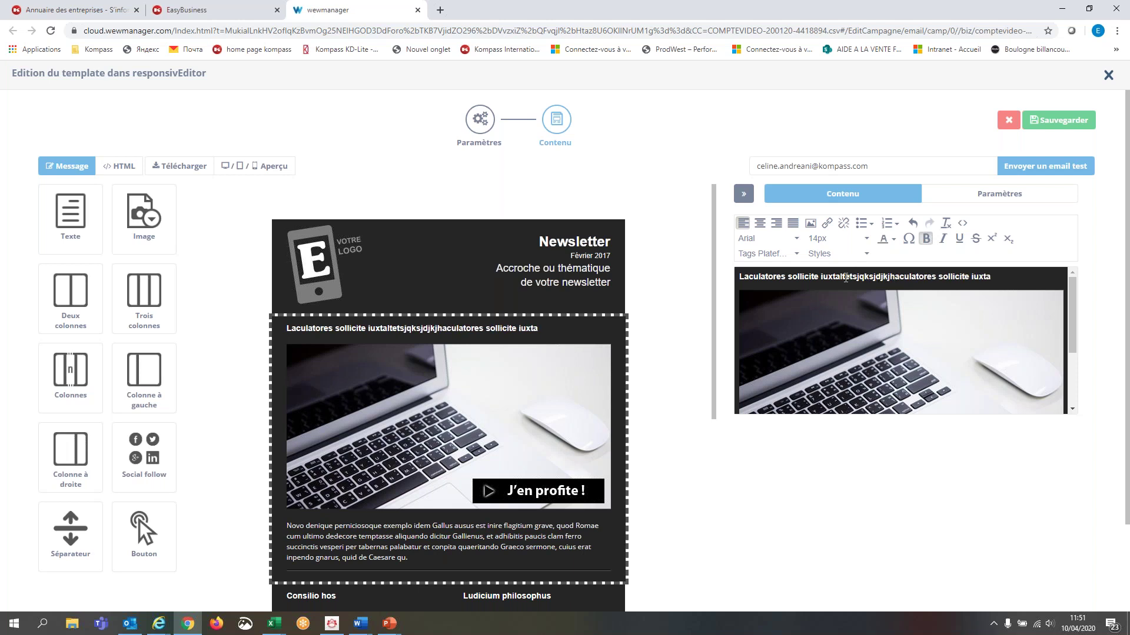
key("shift+Left")
key("shift+Left")
key("shift+Left")
key("shift+Left")
key("shift+Left")
key("shift+Left")
key("shift+Left")
key("shift+Left")
key("shift+Left")
key("shift+Left")
key("shift+Left")
key("shift+Left")
key("shift+Left")
key("shift+Left")
key("shift+Left")
key("shift+Left")
- Set the selected heading text to Georgia, remove bold, and close the editing panel
left_click(798, 240)
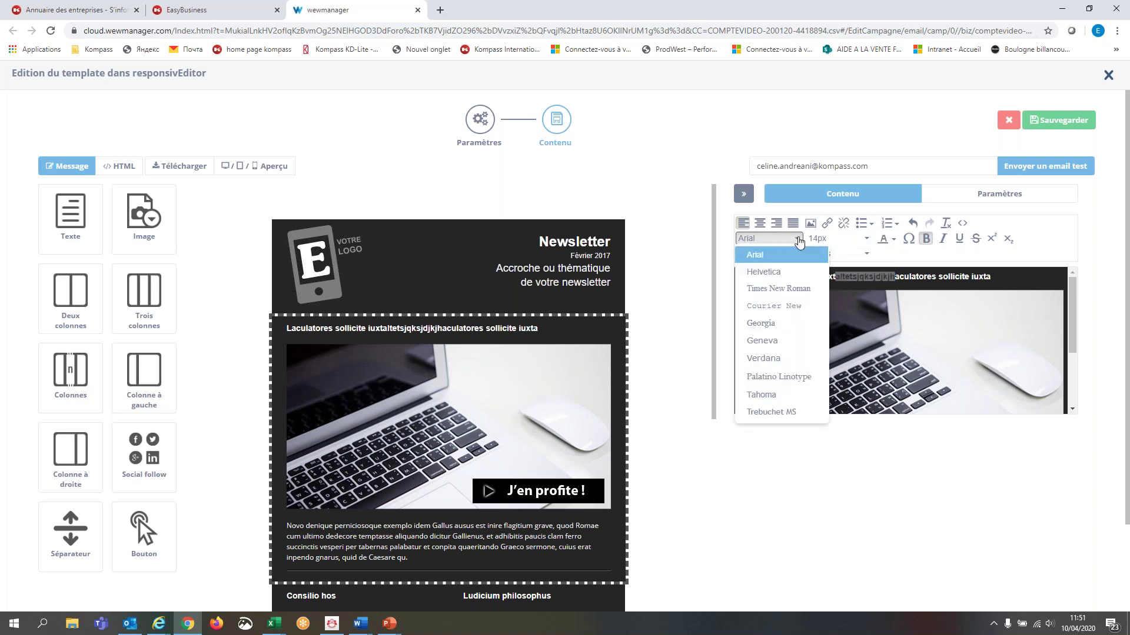
left_click(787, 323)
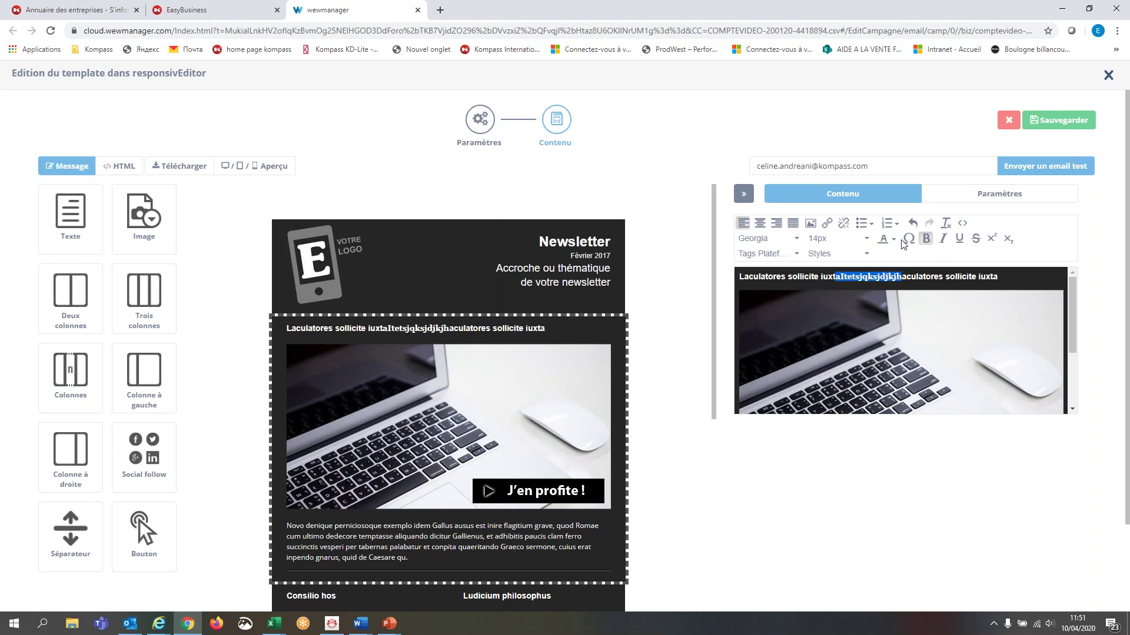
left_click(923, 240)
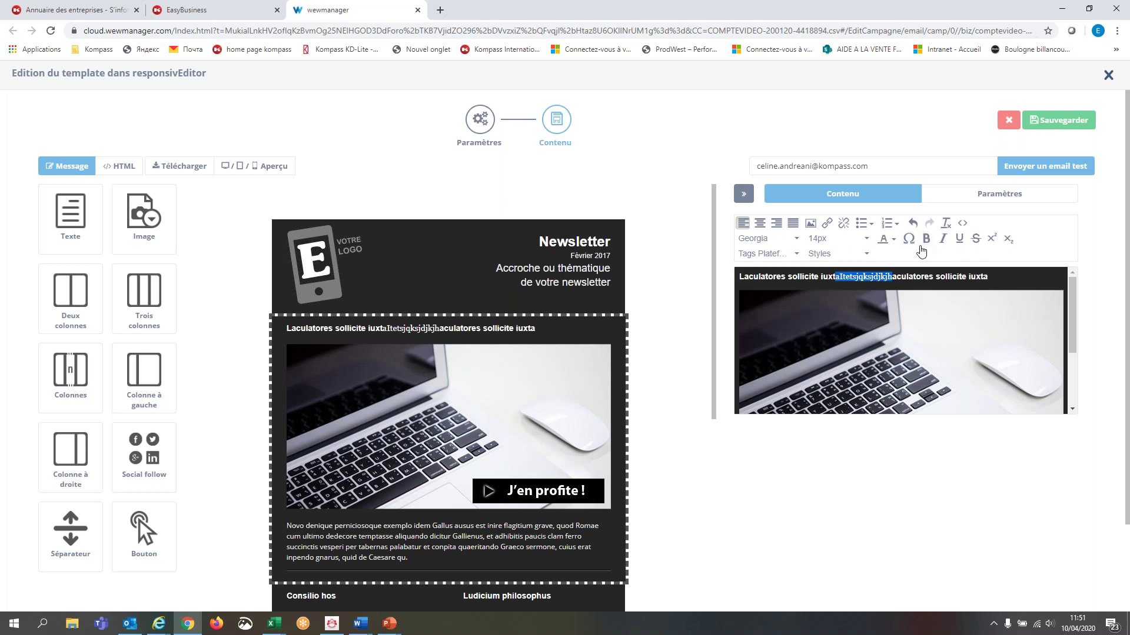
left_click(912, 276)
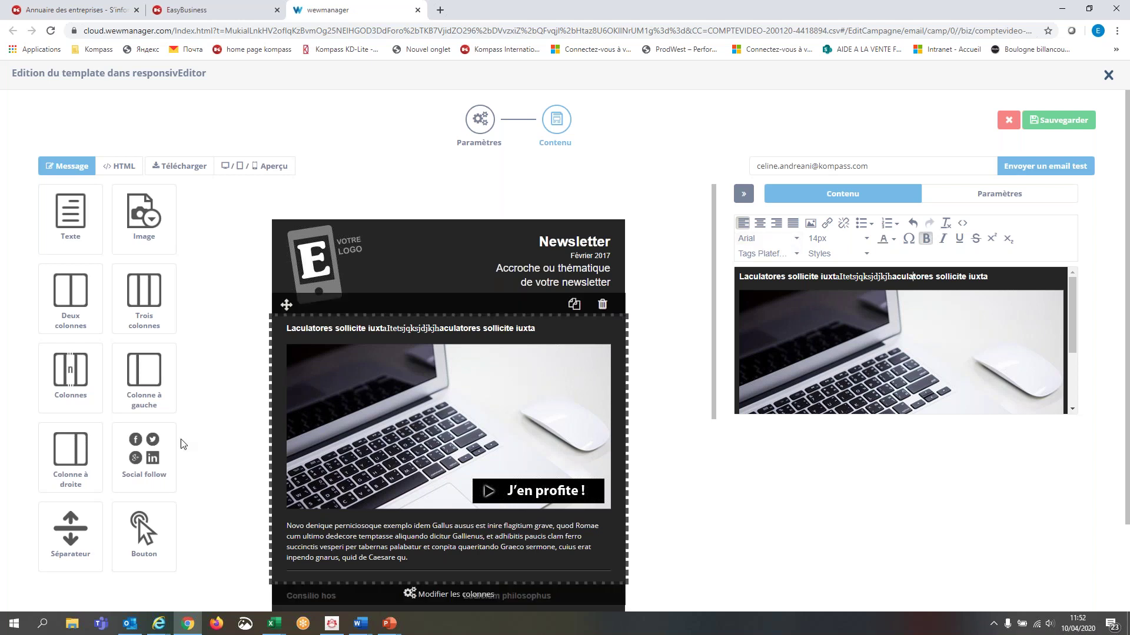
left_click(136, 441)
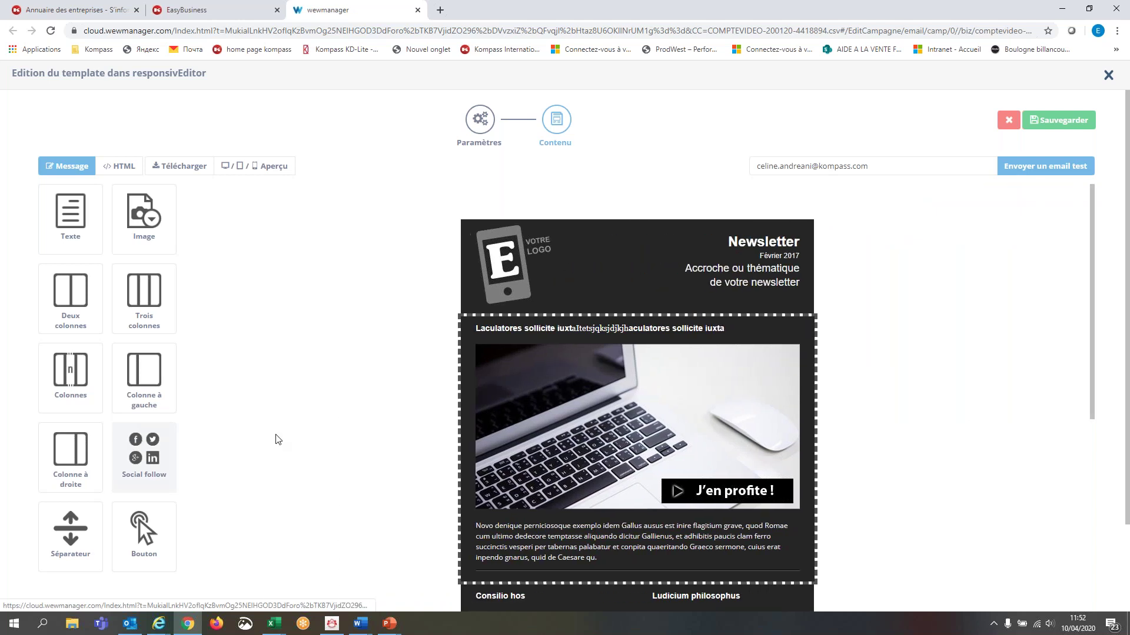
- Drop a social follow block above the first article and verify its Twitter and LinkedIn links
left_click_drag(136, 458, 601, 341)
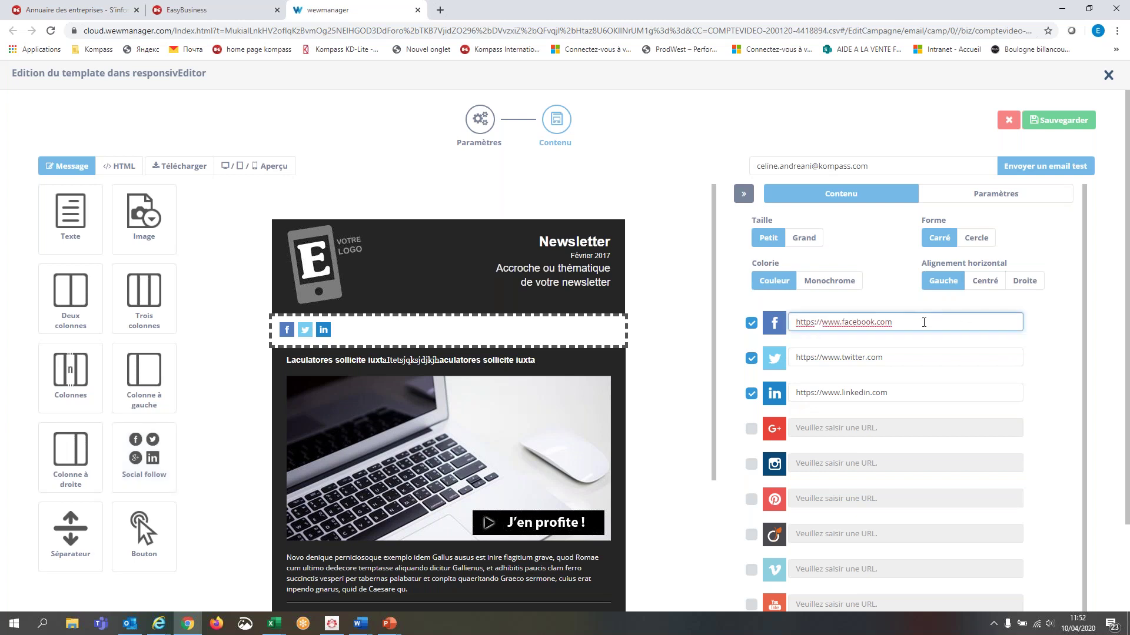
left_click(890, 362)
left_click(898, 393)
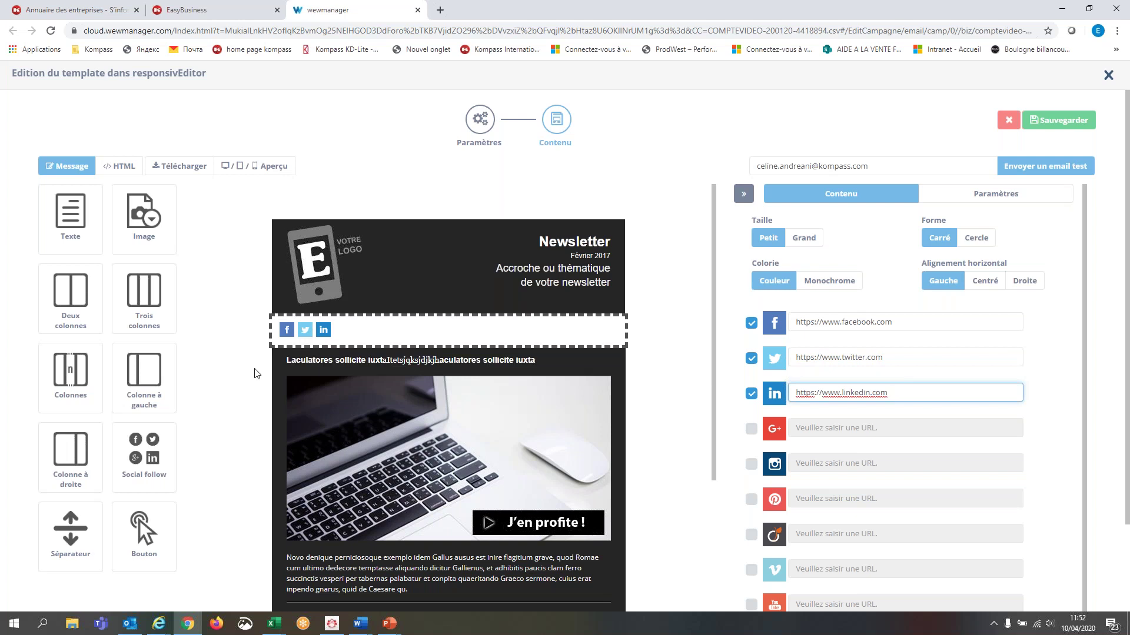
left_click_drag(143, 529, 433, 334)
left_click(438, 323)
left_click(440, 323)
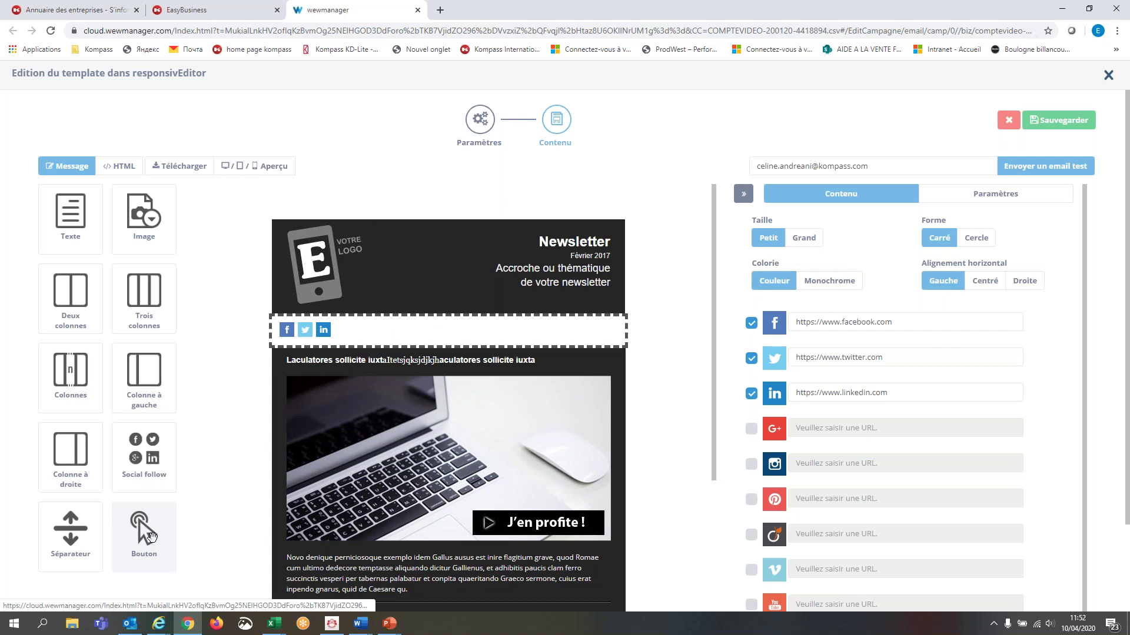
- Add a button above the social icons and change its label from 'Buy Now' to 'inscrivez'
left_click_drag(152, 534, 433, 336)
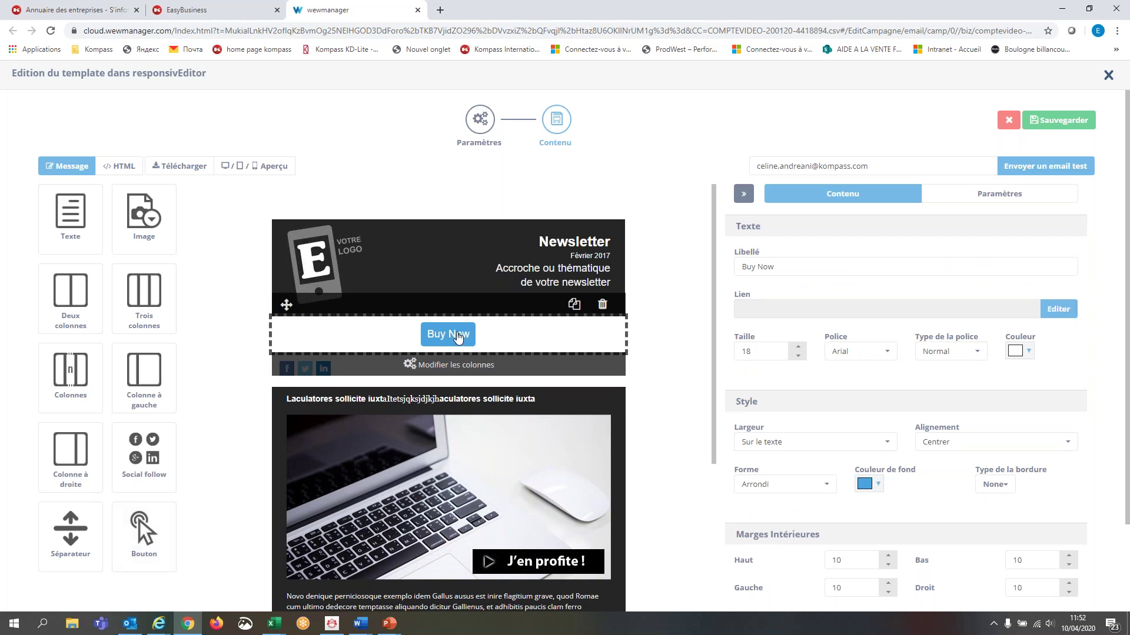
left_click_drag(830, 263, 740, 272)
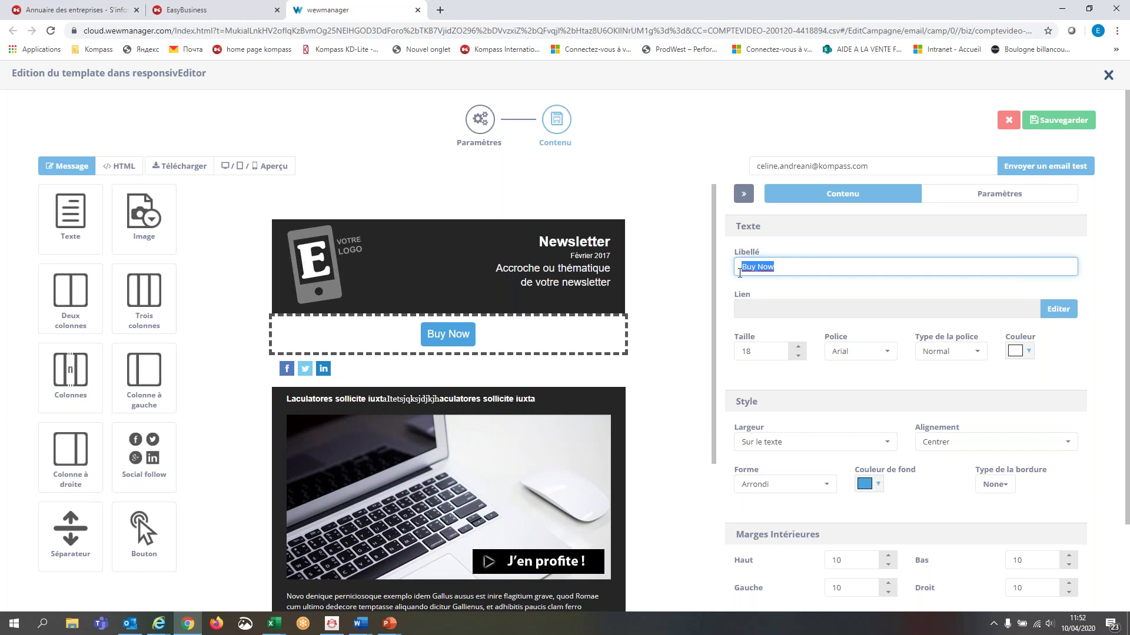
type("insc")
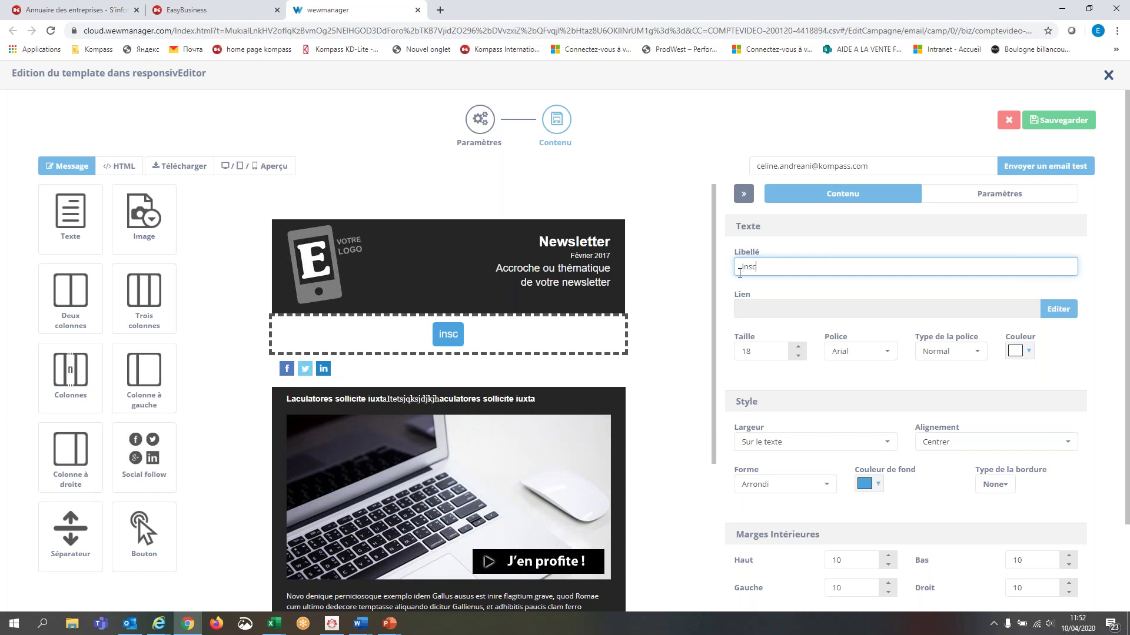
type("rivez")
key("BackSpace")
key("BackSpace")
key("BackSpace")
key("BackSpace")
key("BackSpace")
key("BackSpace")
key("BackSpace")
key("BackSpace")
key("BackSpace")
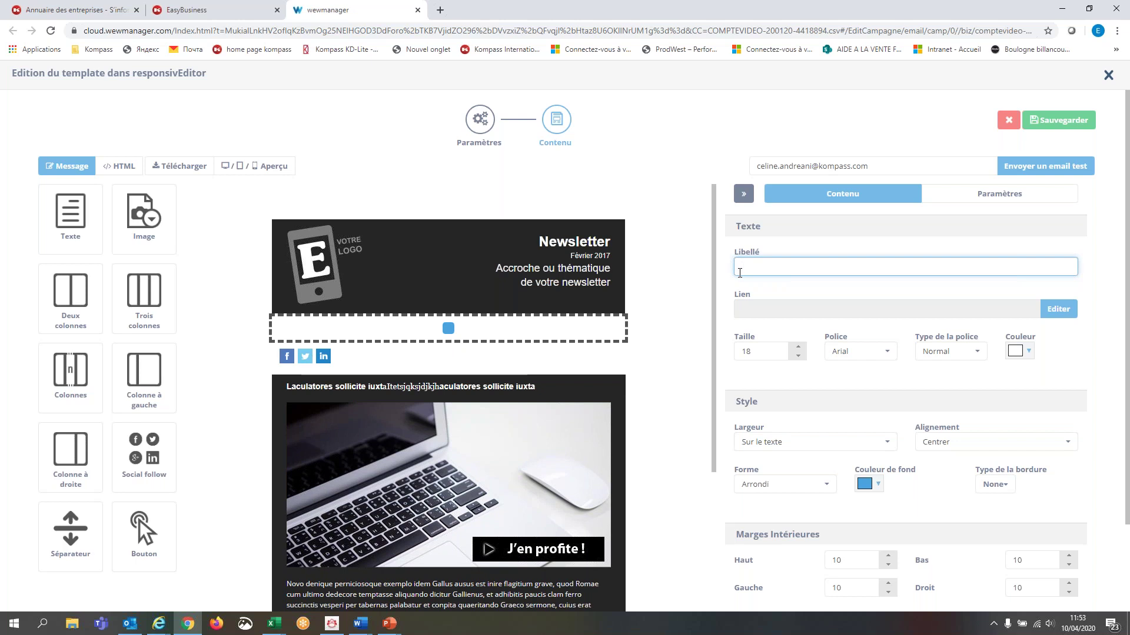
type("inscrivez")
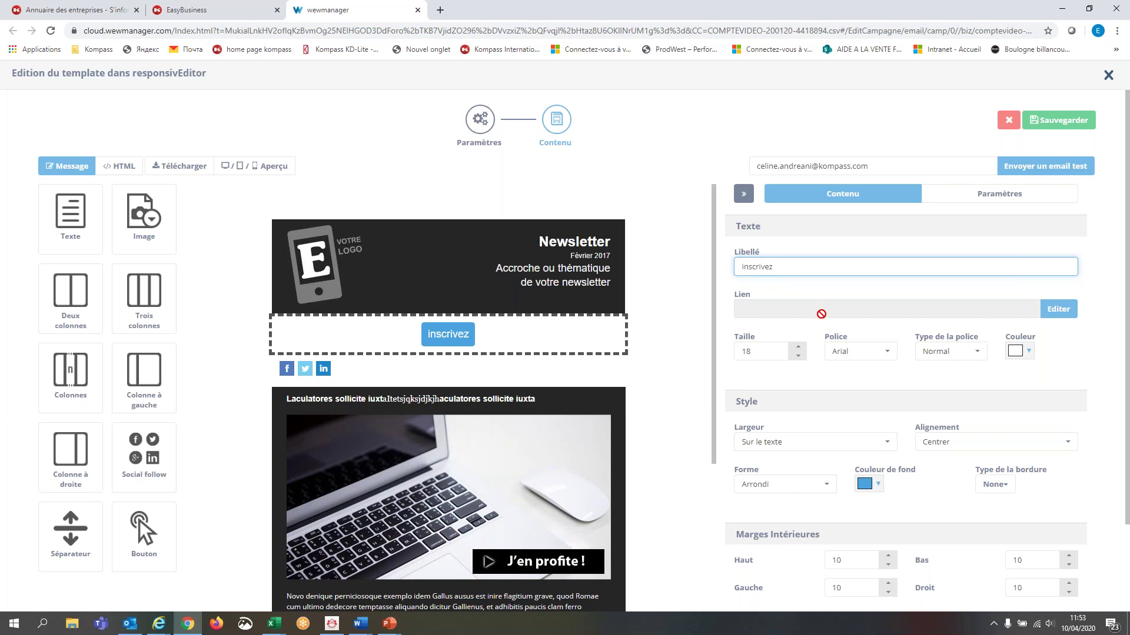
- Leave the inscrivez button unlinked after viewing web and platform link options, then open its background colour
left_click(1056, 309)
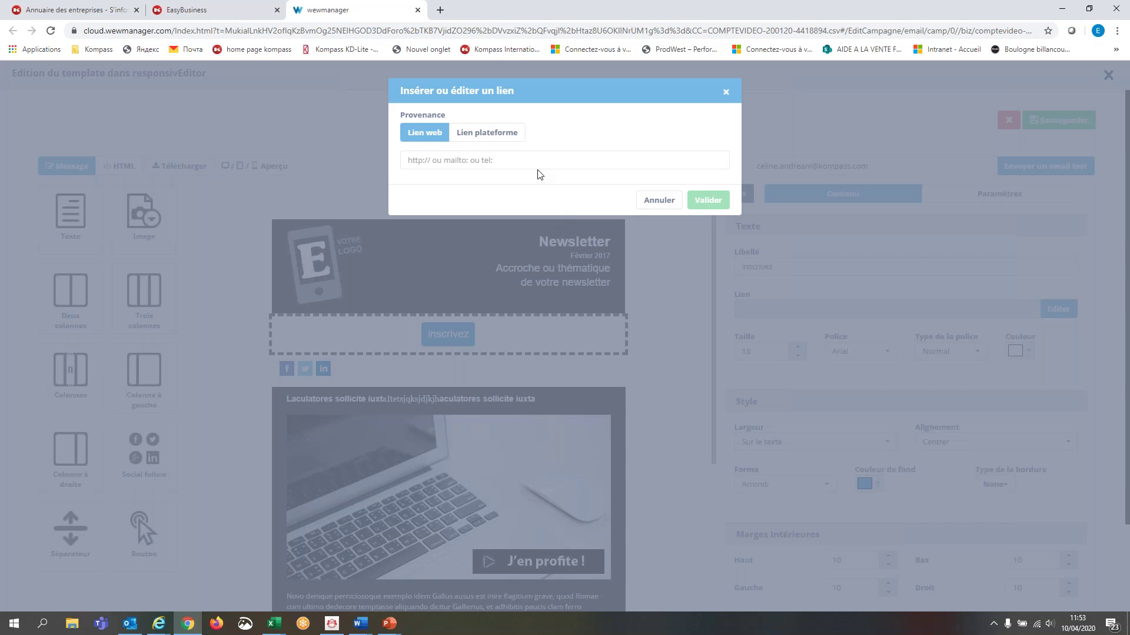
left_click(541, 160)
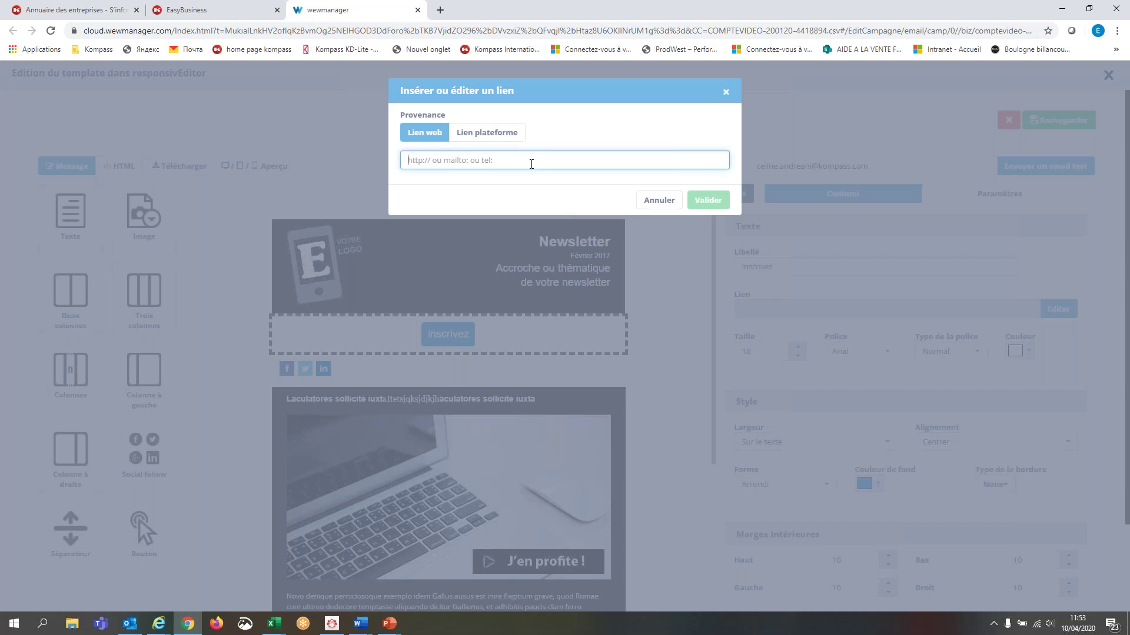
left_click(496, 133)
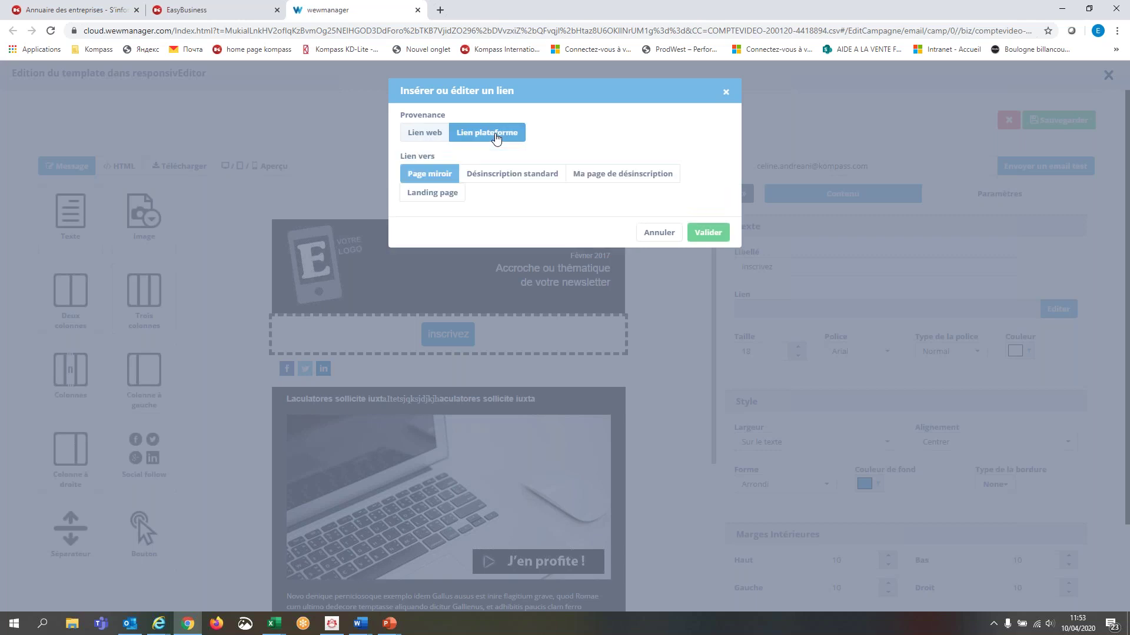
left_click(429, 133)
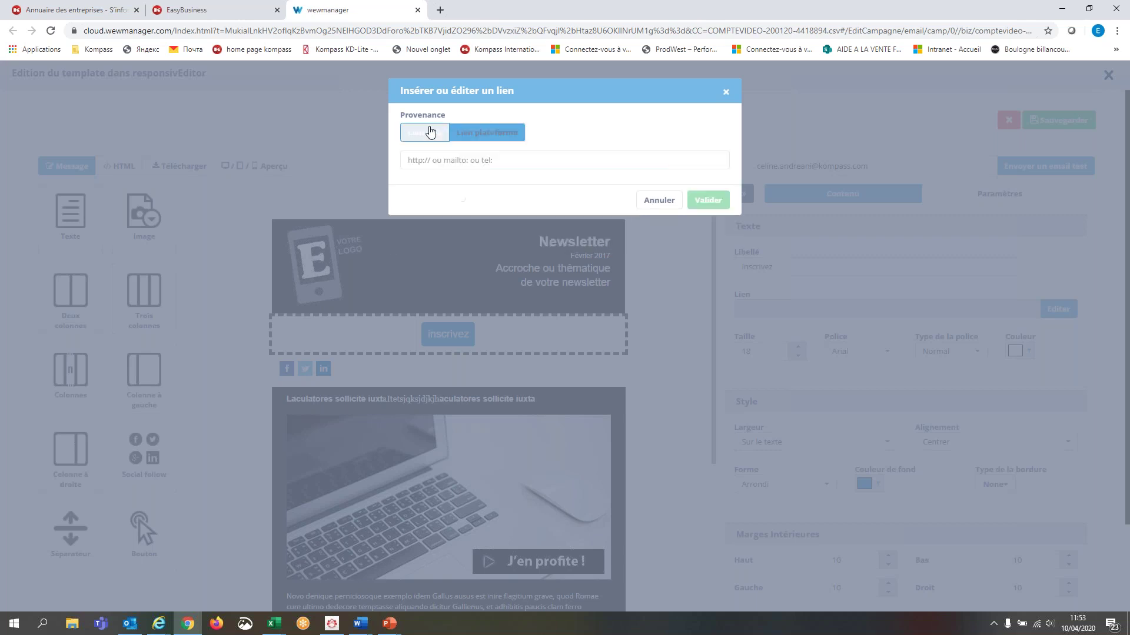
left_click(667, 201)
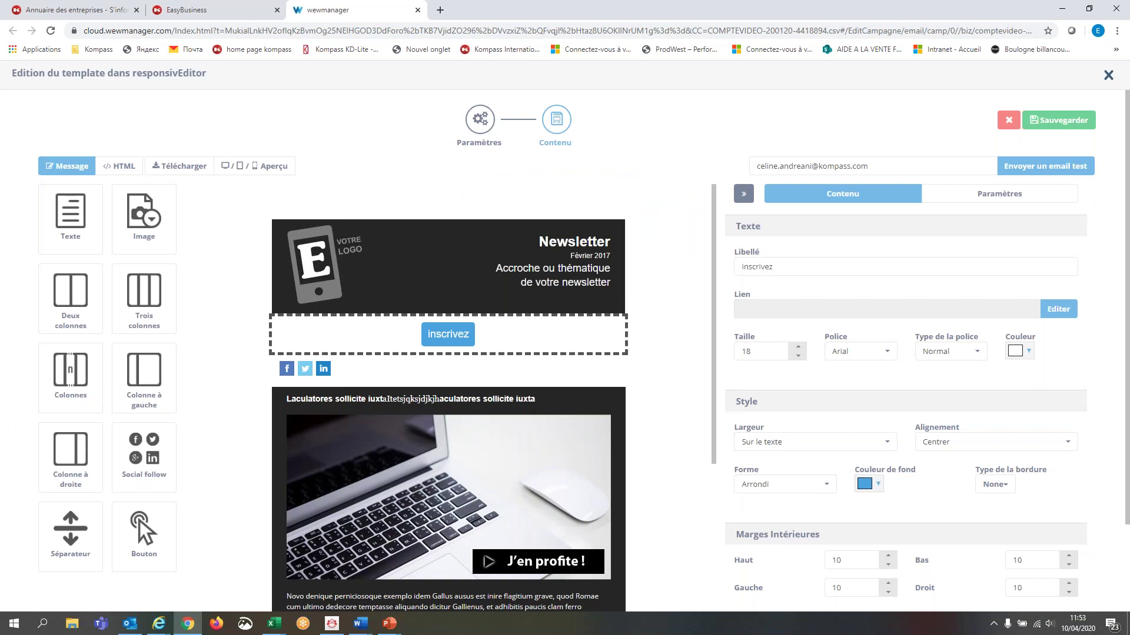
left_click(880, 485)
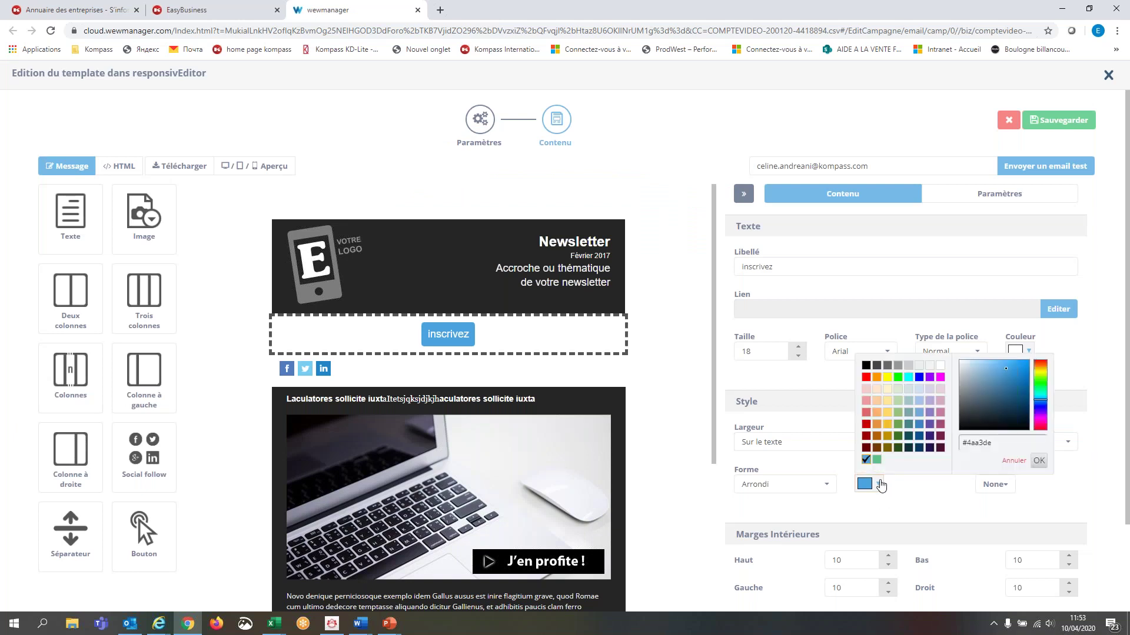
- Give the inscrivez button a red background and the Carré (square) shape
left_click(865, 377)
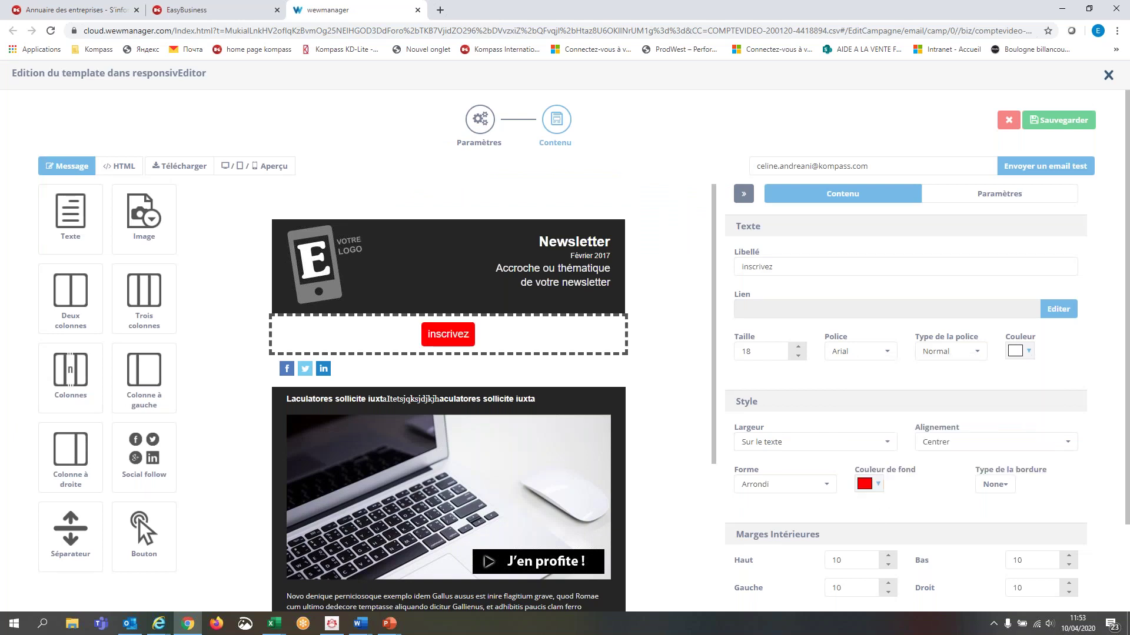
left_click(823, 484)
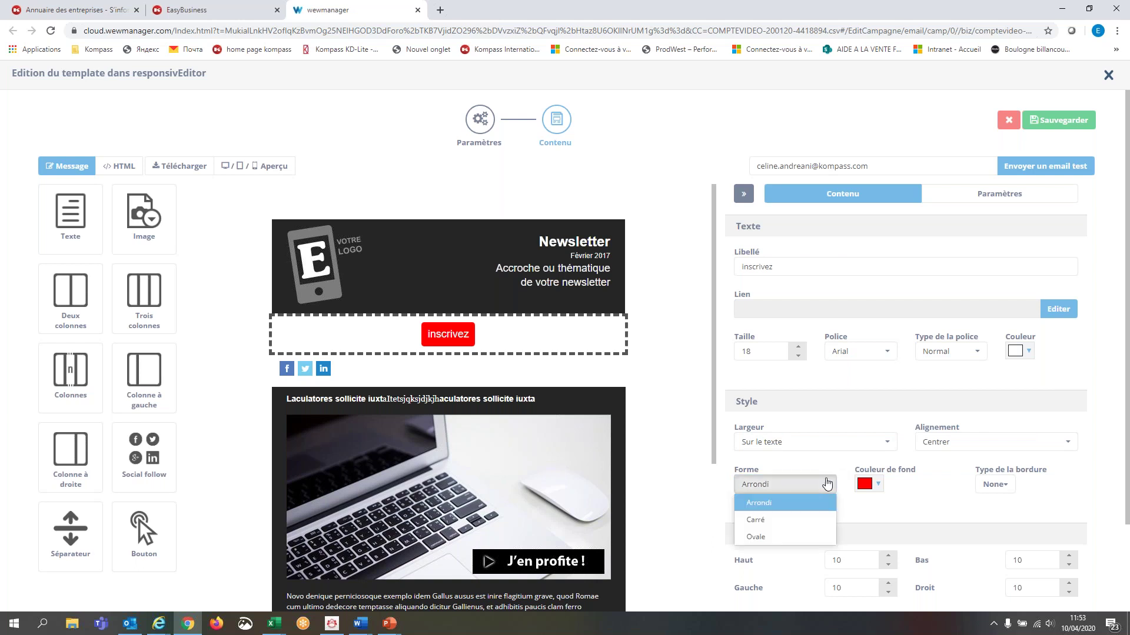
left_click(811, 520)
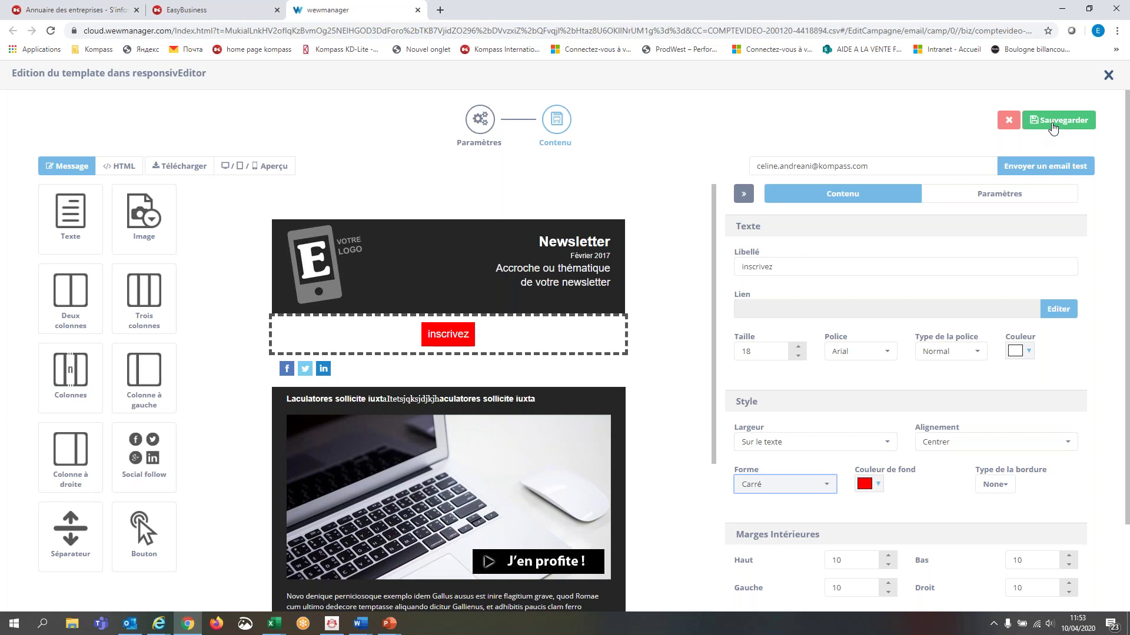
- Insert Monogramme_kompass_HD_rouge into the header's logo column and delete the VOTRE LOGO placeholder
left_click(343, 253)
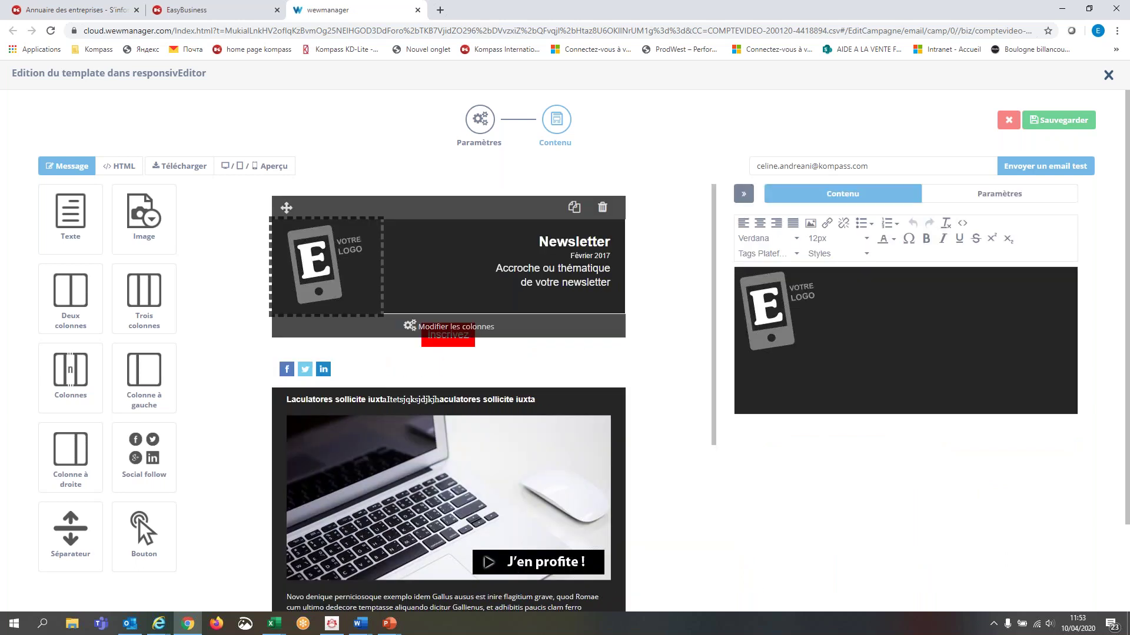
left_click(811, 225)
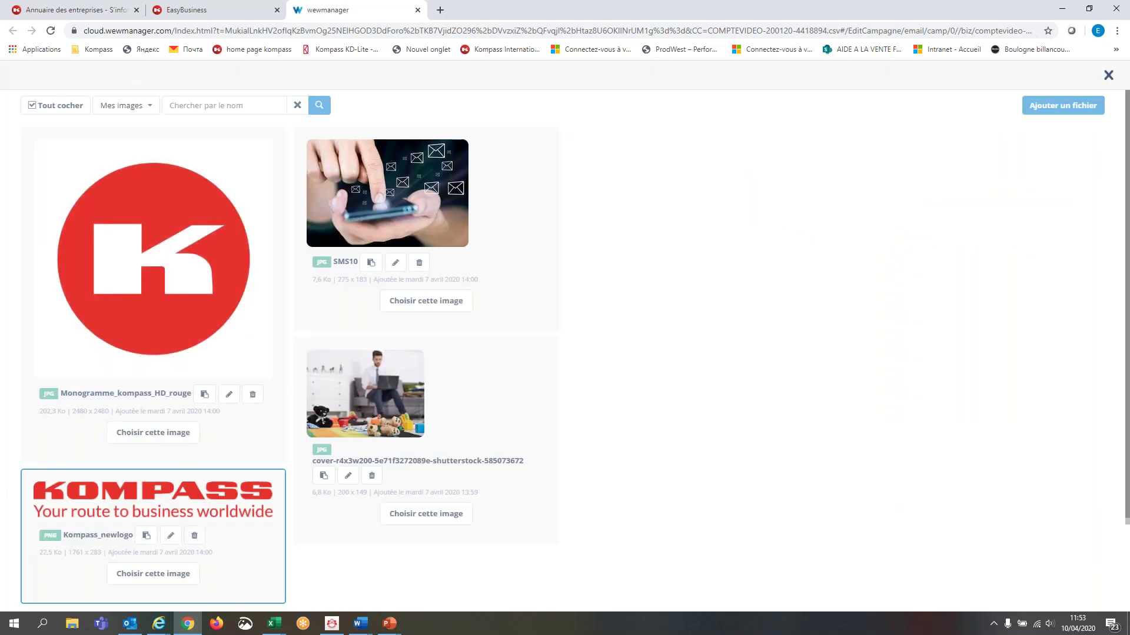
left_click(172, 439)
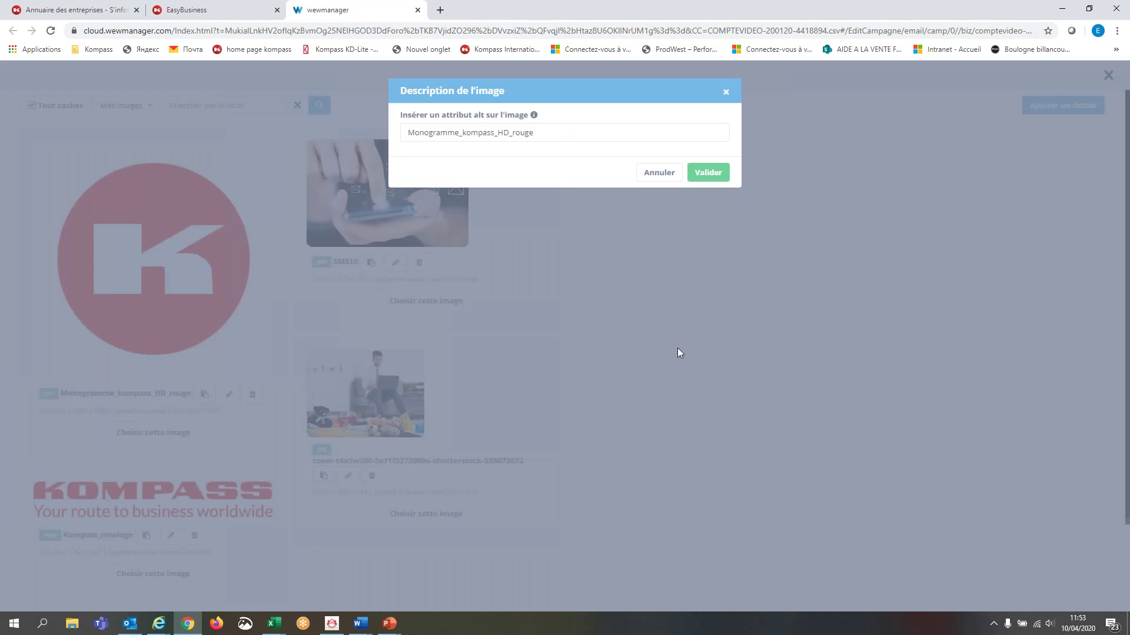
left_click(721, 182)
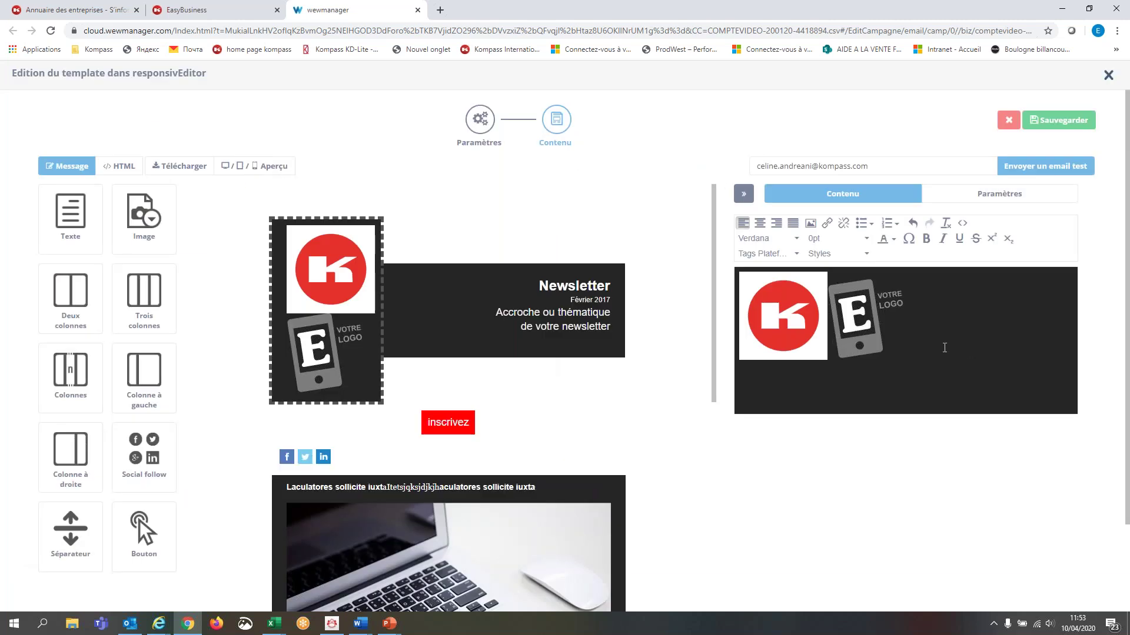
left_click(870, 334)
key("Delete")
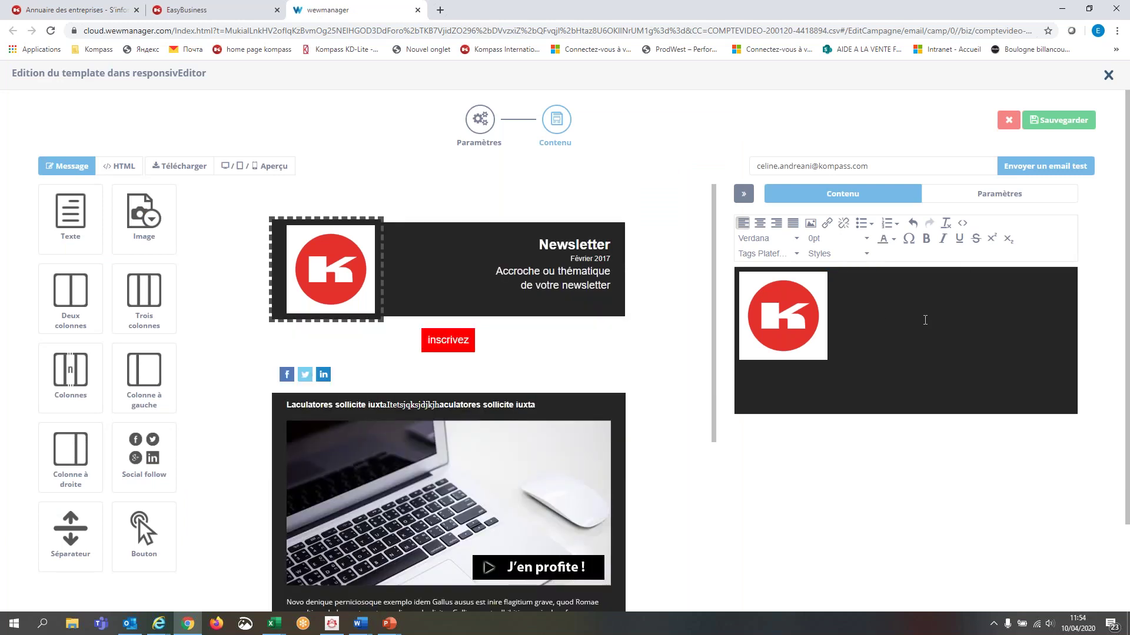
left_click(579, 287)
left_click(576, 290)
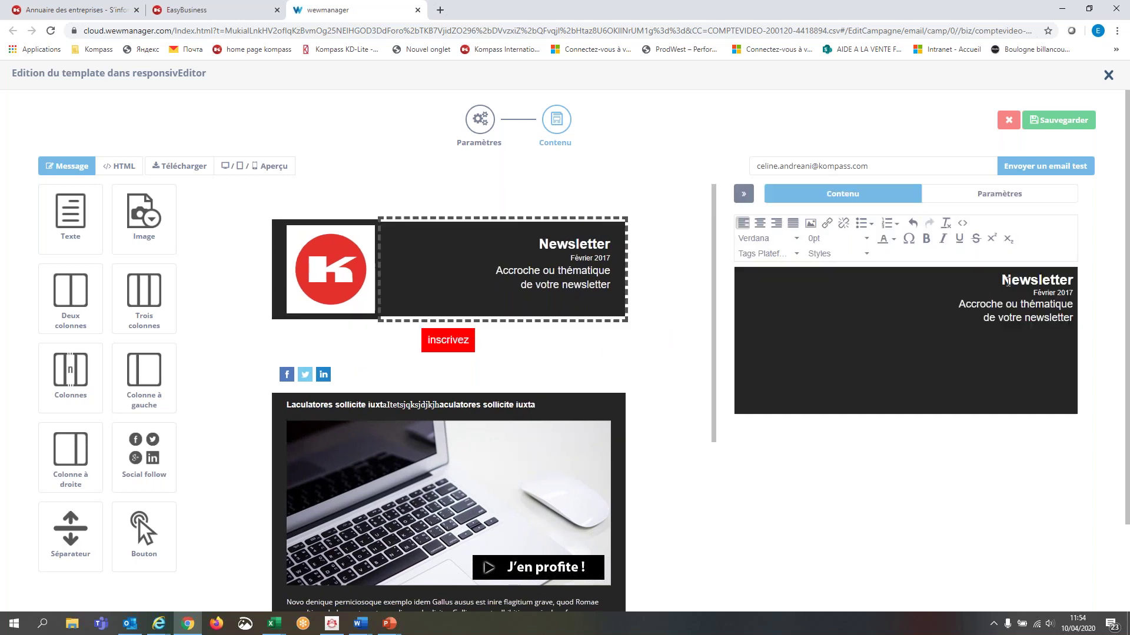
- Retitle the header heading from 'Newsletter' to 'Invitation', then select text in the test e-mail address field
left_click_drag(1002, 282, 1072, 283)
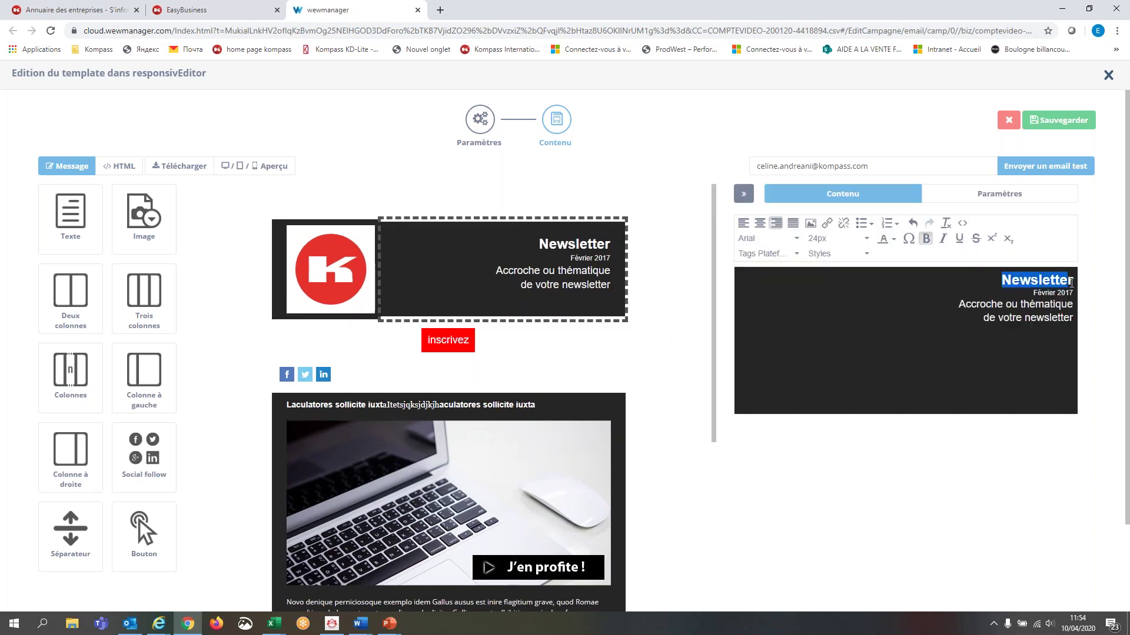
type("In")
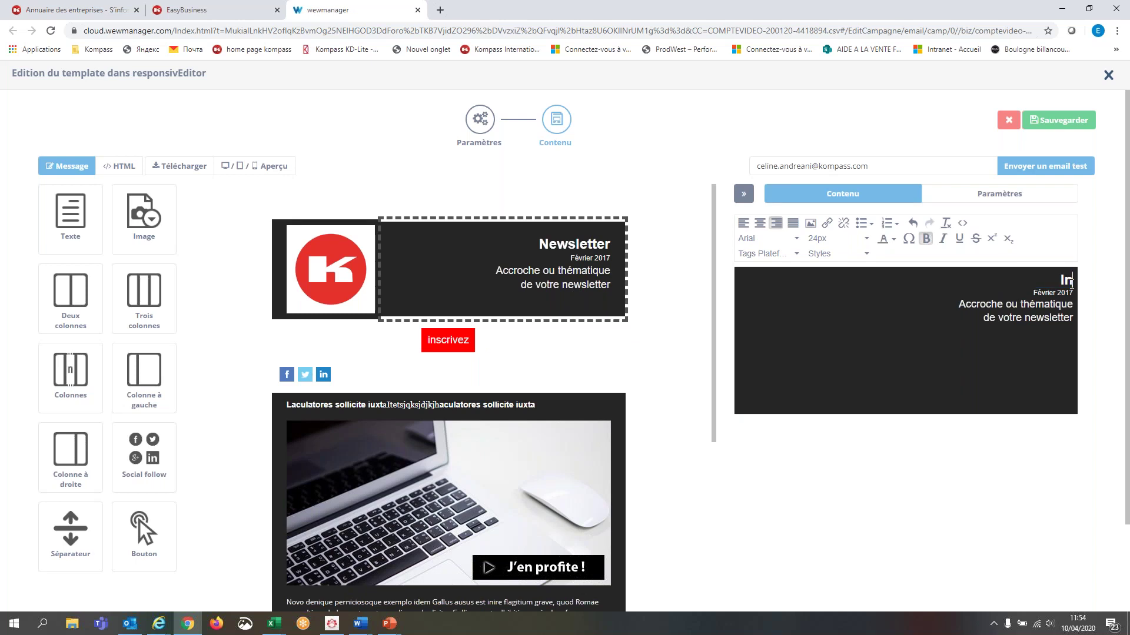
type("vitatta")
key("BackSpace")
key("BackSpace")
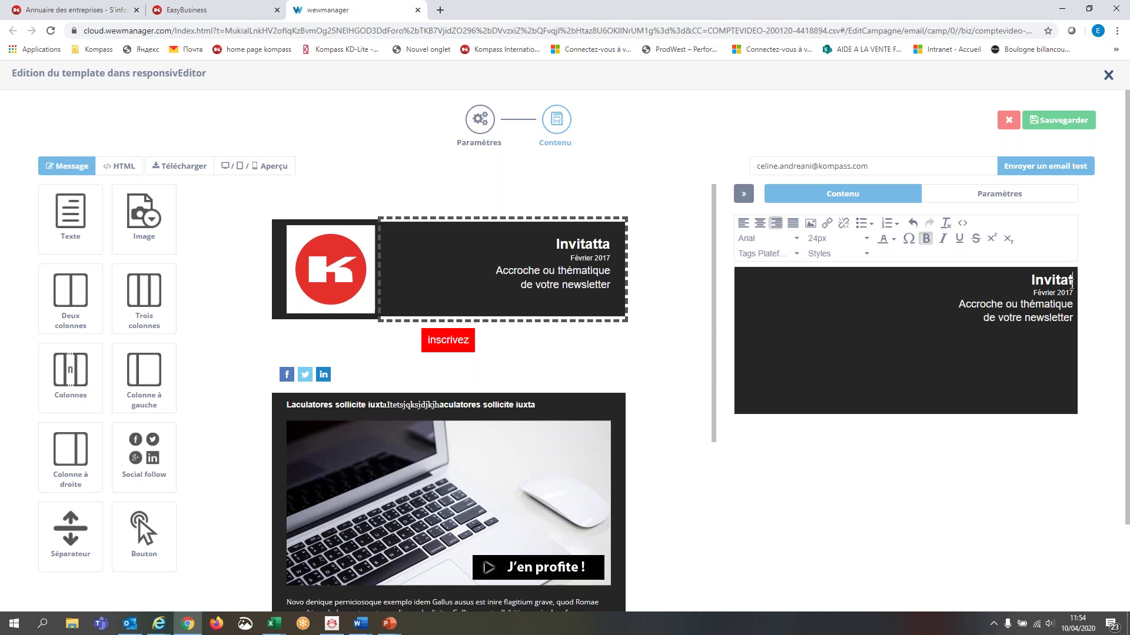
type("ion")
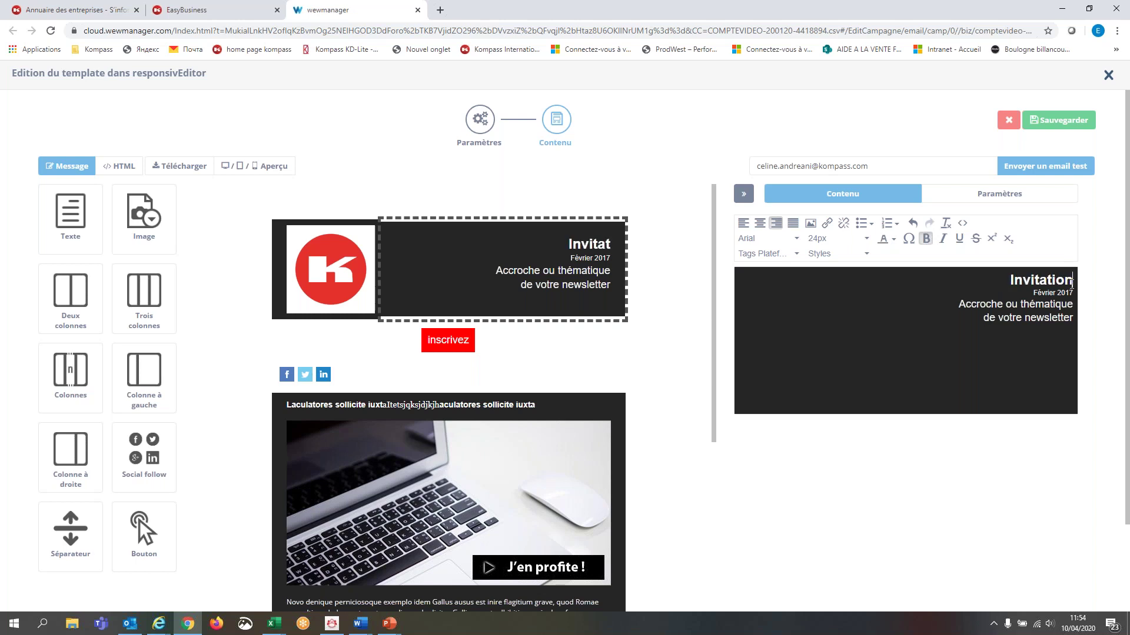
left_click(912, 162)
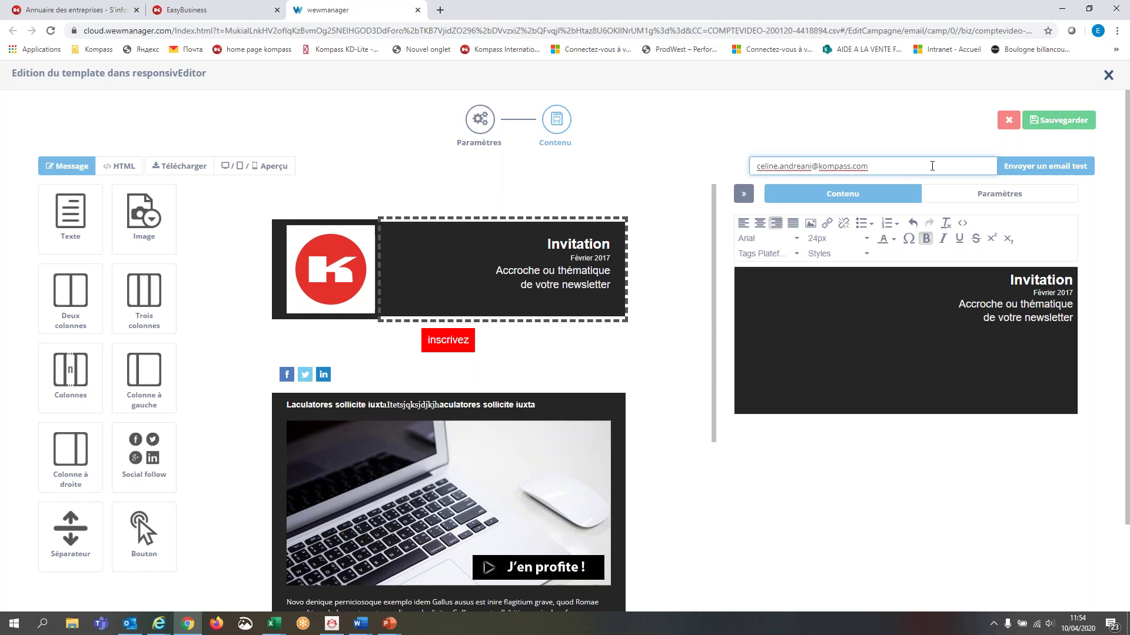
left_click_drag(926, 166, 754, 171)
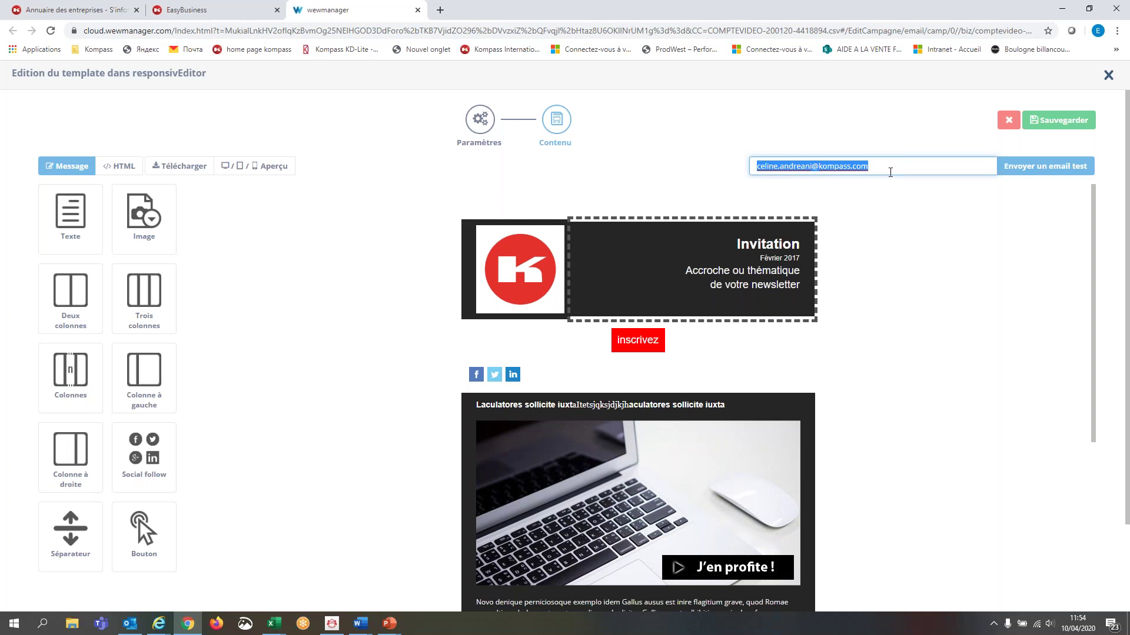
- Save the edited template with Sauvegarder and scroll down to the Message step's HTML preview
left_click(1077, 125)
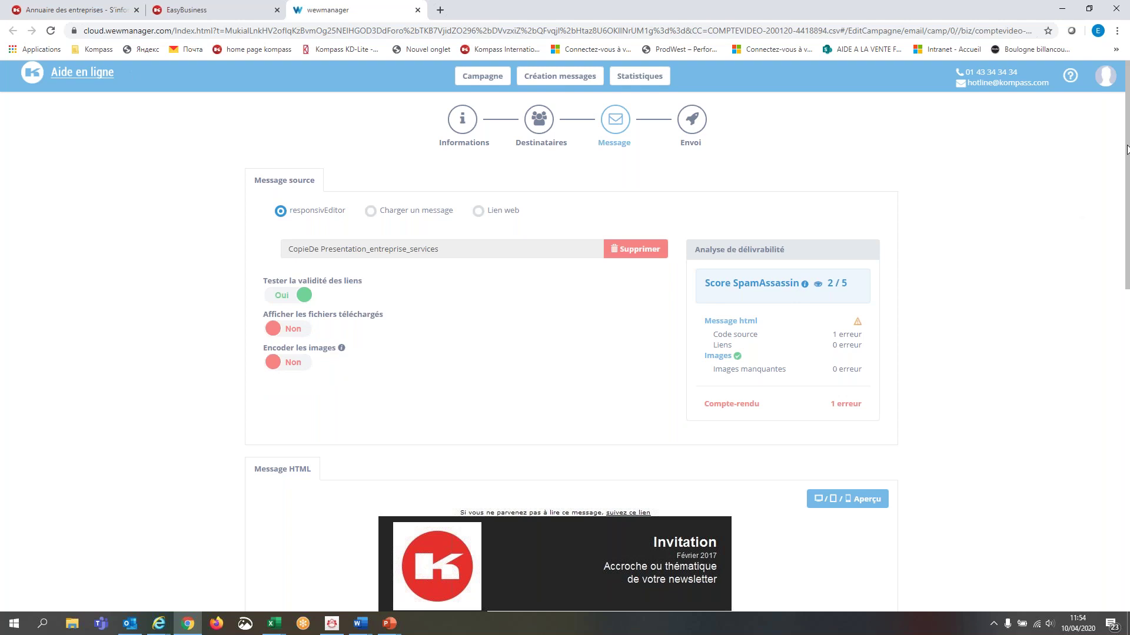
scroll(1126, 147, "down", 1)
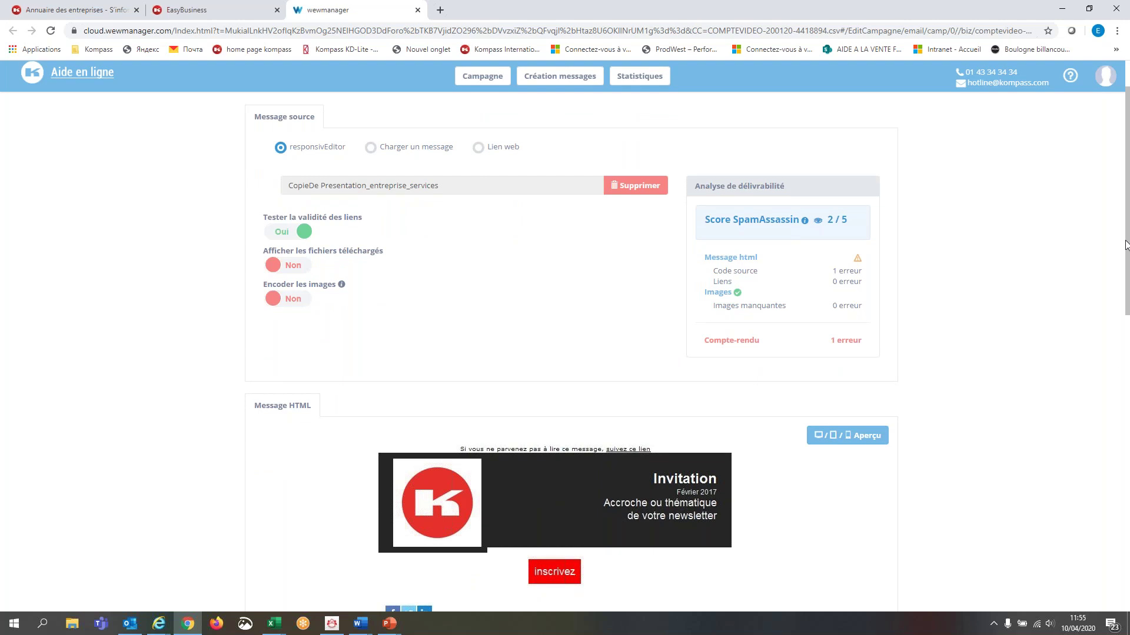
- Preview the Invitation email in phone, desktop and tablet formats, then close the Aperçu overlay
left_click(843, 440)
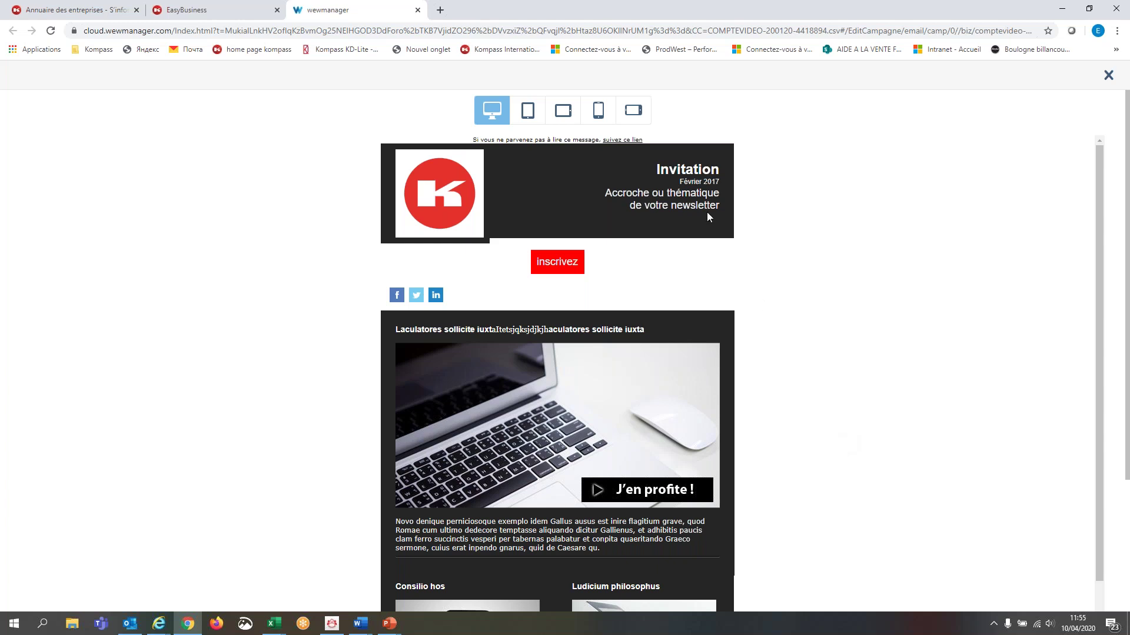
left_click(598, 112)
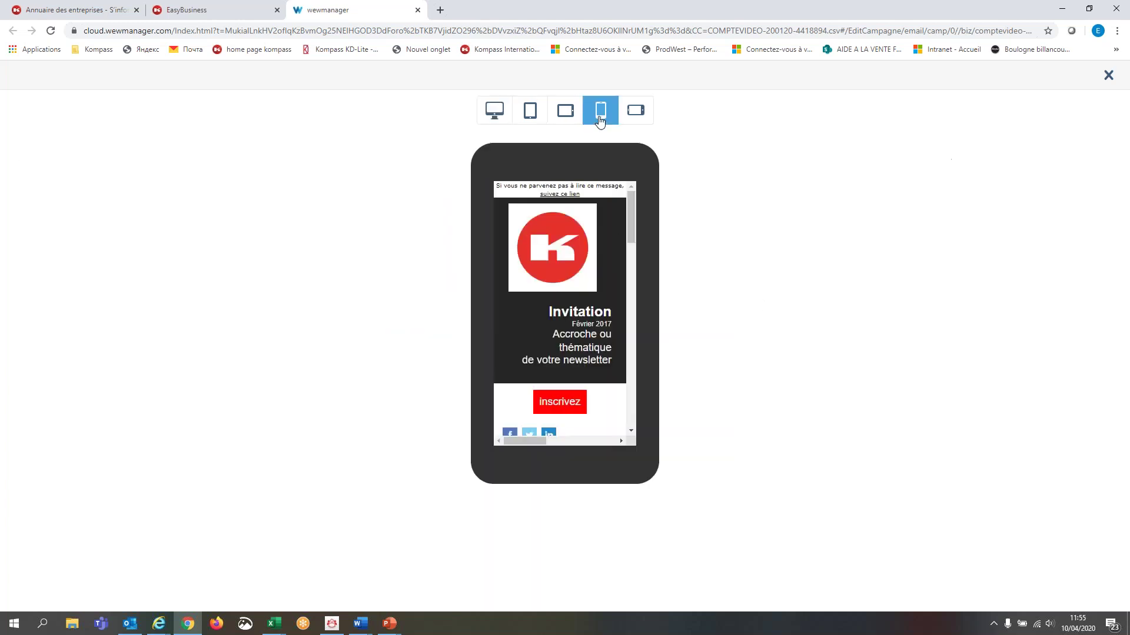
mouse_move(634, 209)
left_mouse_down()
mouse_move(631, 397)
mouse_move(633, 190)
left_mouse_up()
left_click(493, 113)
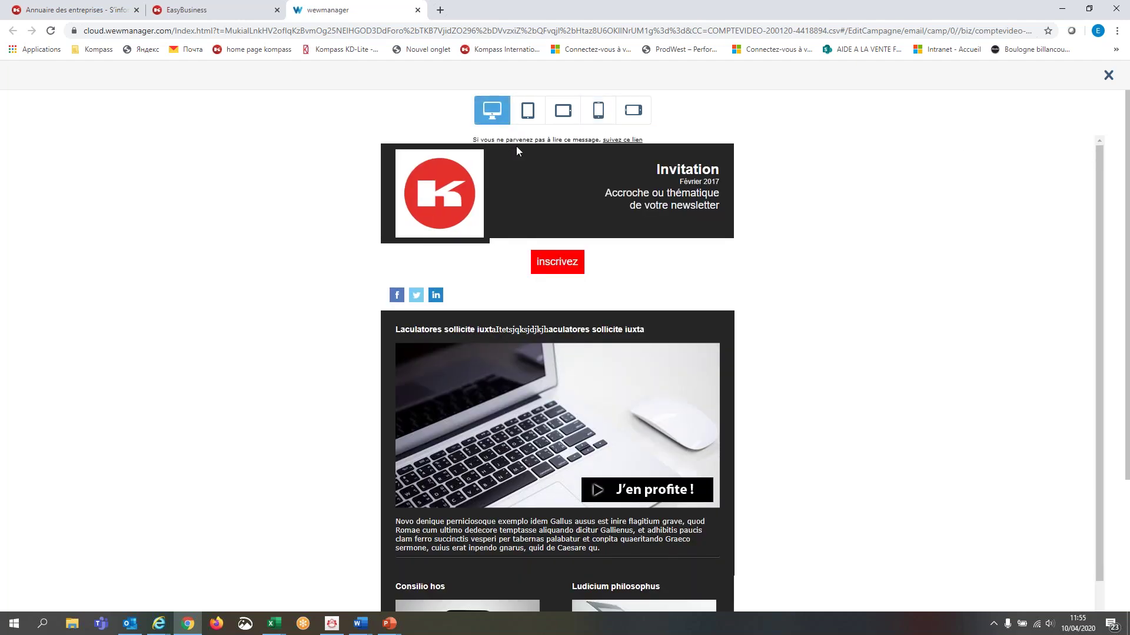
left_click(535, 114)
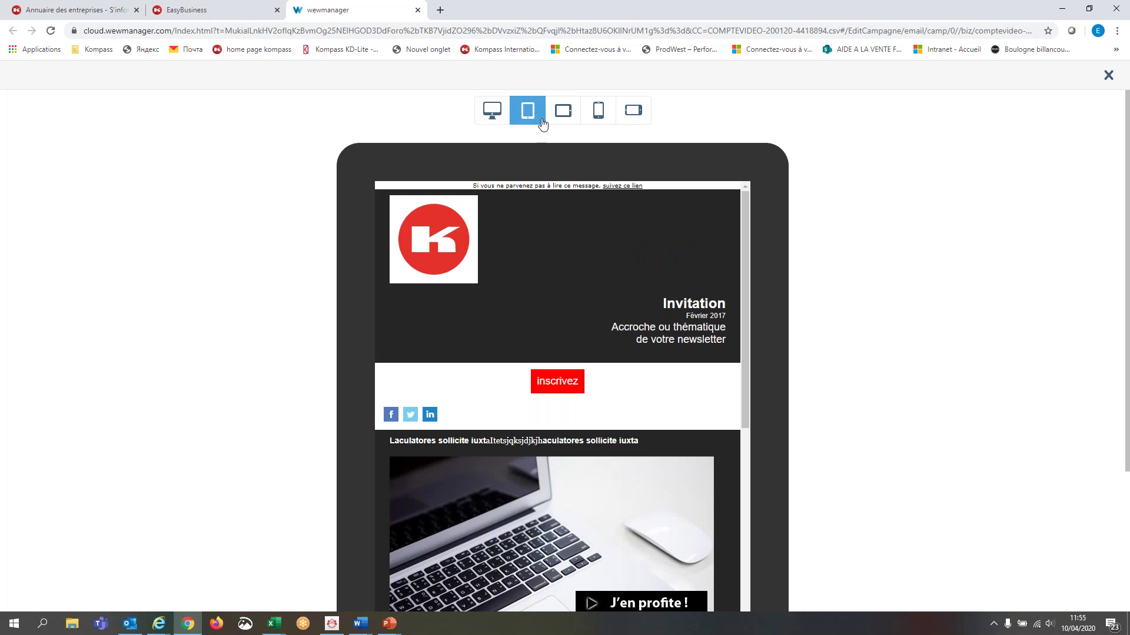
left_click_drag(747, 278, 771, 242)
left_click(1109, 74)
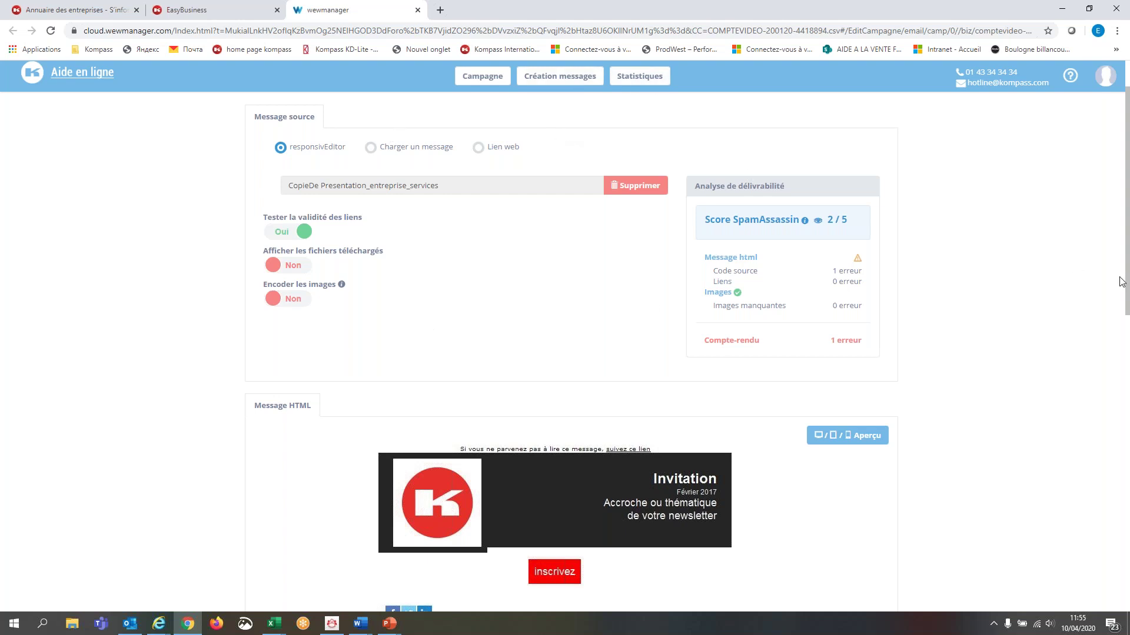
- Scroll through the Message page, then advance to the Envoi step
left_click(1126, 381)
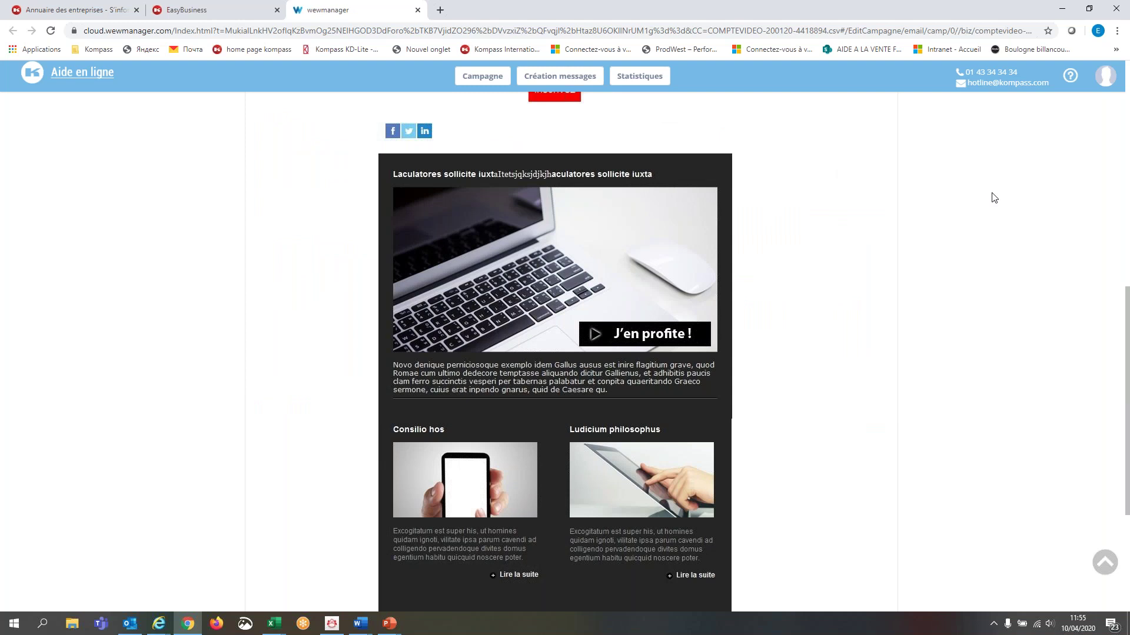
left_click(1125, 207)
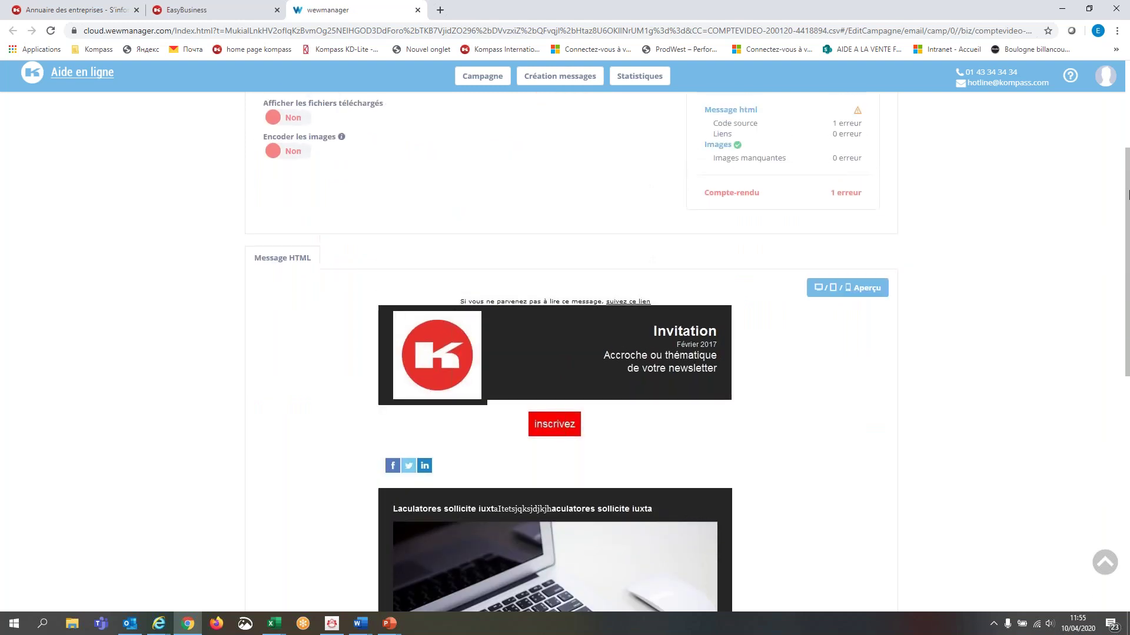
left_click_drag(1125, 166, 1127, 35)
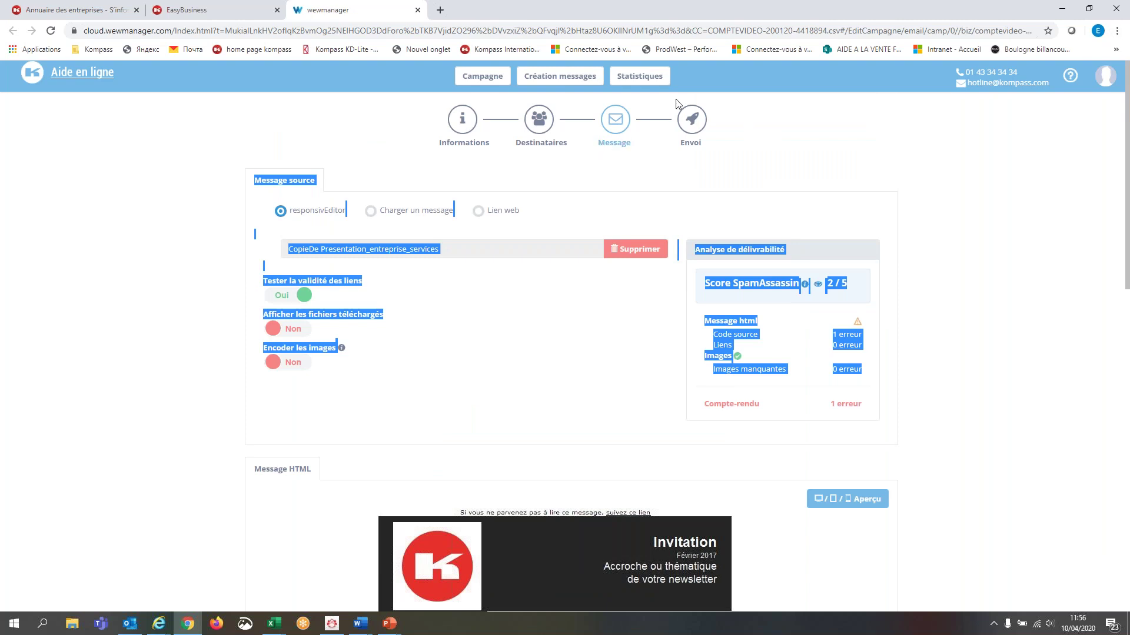
left_click(693, 121)
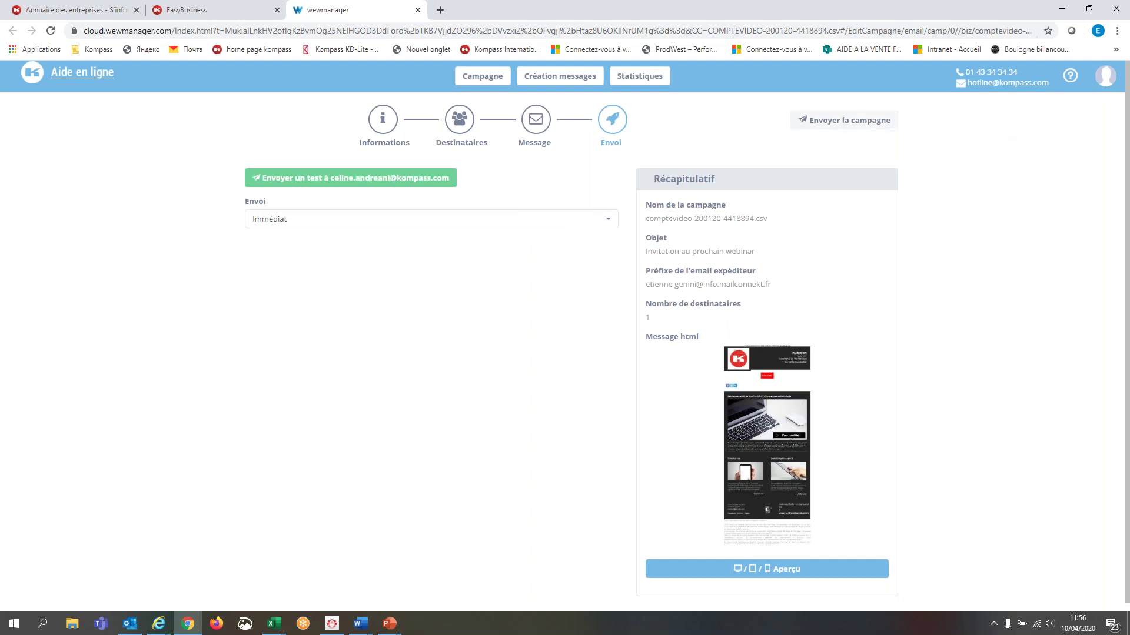
- Schedule sending as Programmé for 10/04/2020 at 11:43 Paris time and launch the campaign
left_click(587, 228)
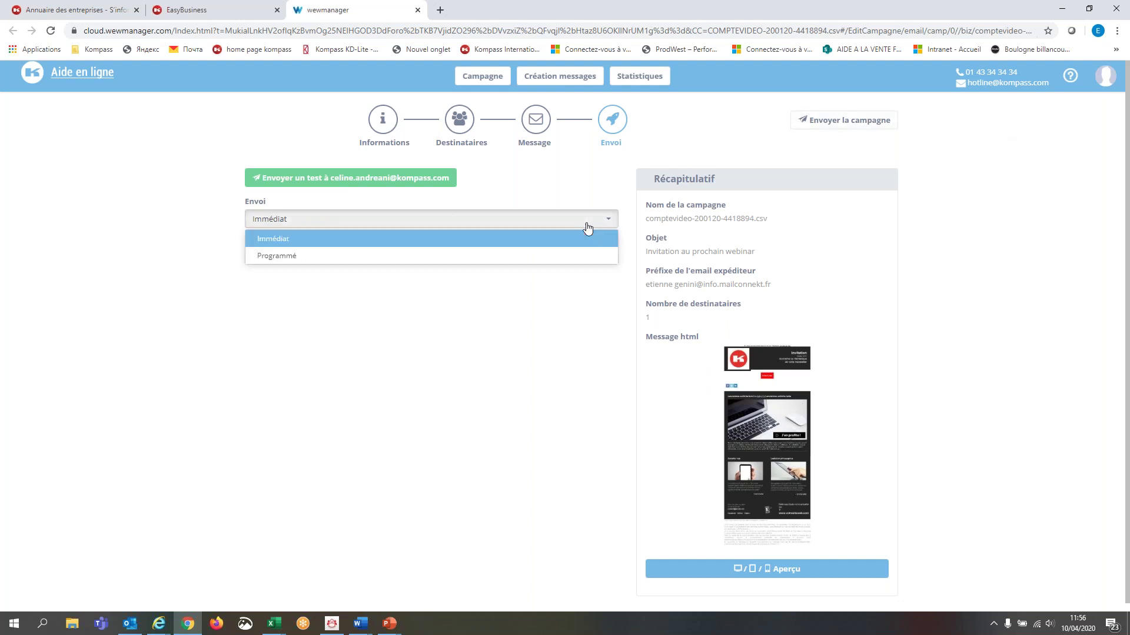
left_click(417, 256)
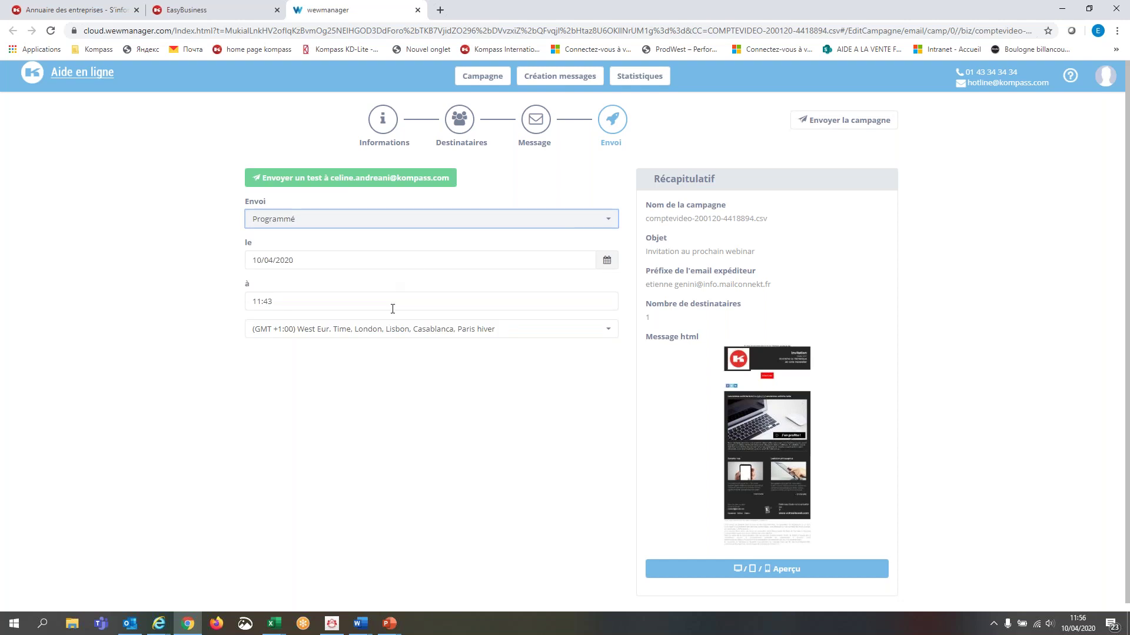
left_click(876, 129)
- Open Statistiques for the webinar1004 campaign and scroll through the Synthèse summary
left_click(637, 76)
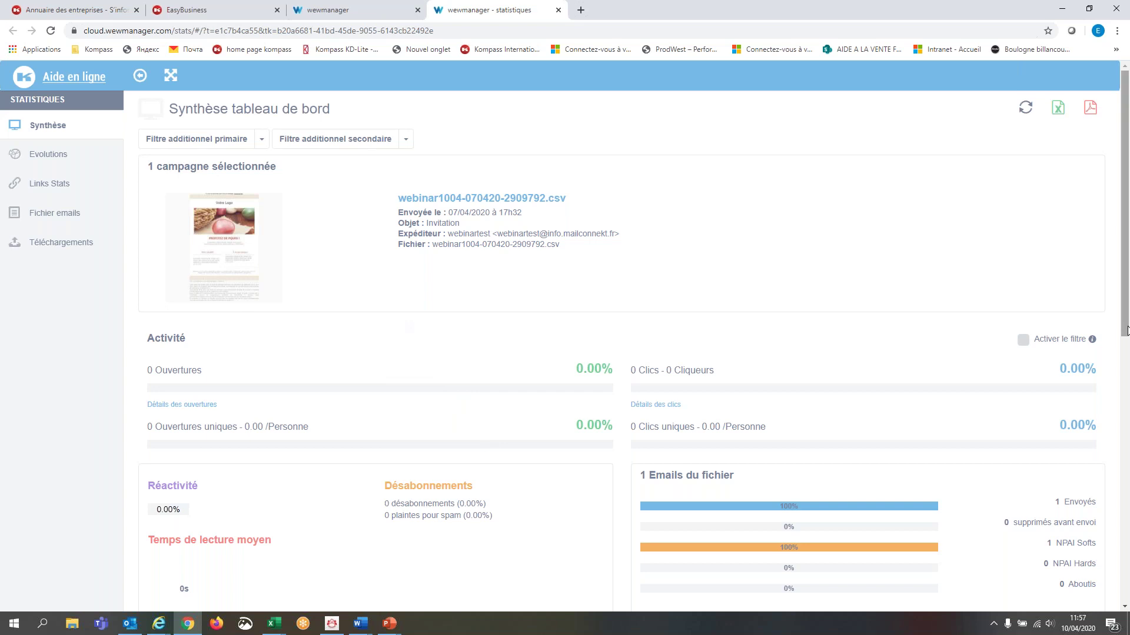
scroll(1126, 330, "down", 8)
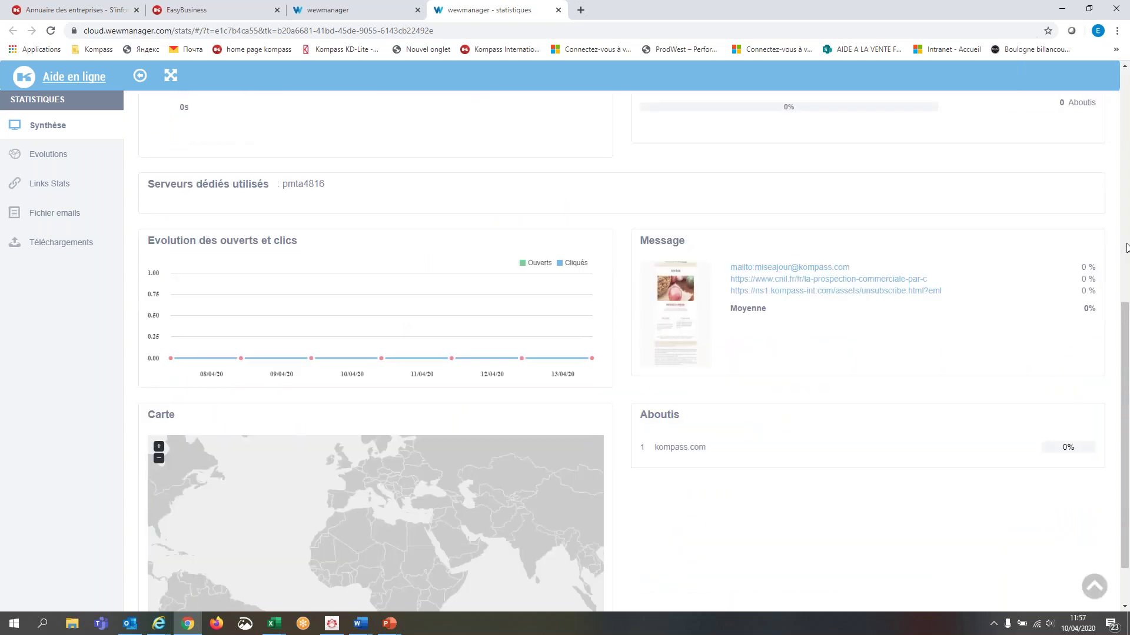
scroll(1126, 257, "up", 8)
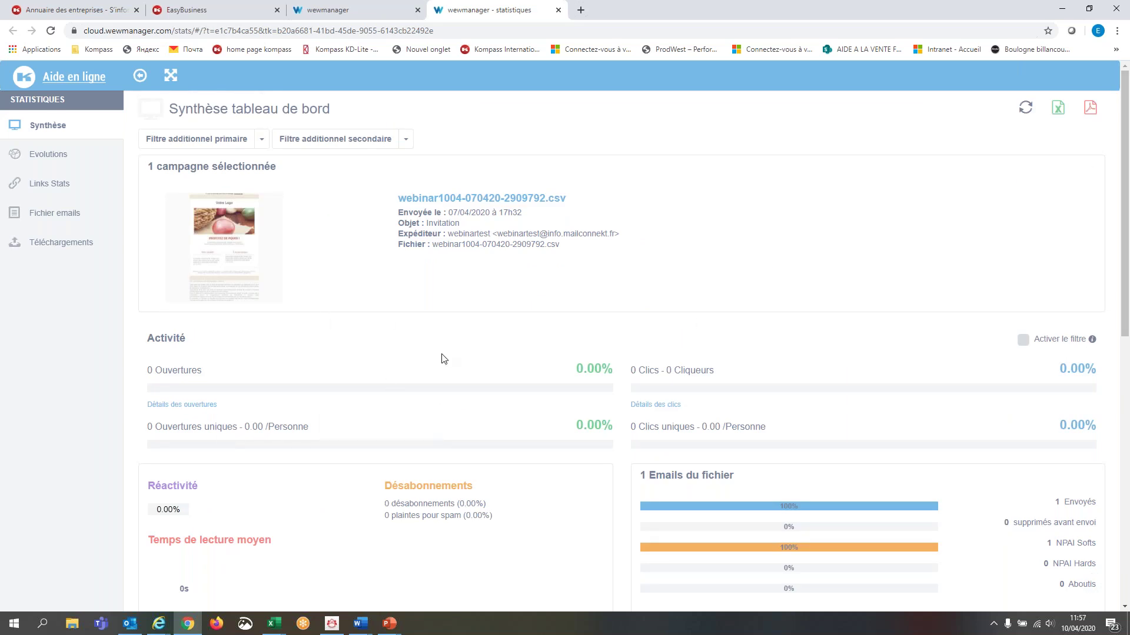
mouse_move(294, 443)
mouse_move(281, 388)
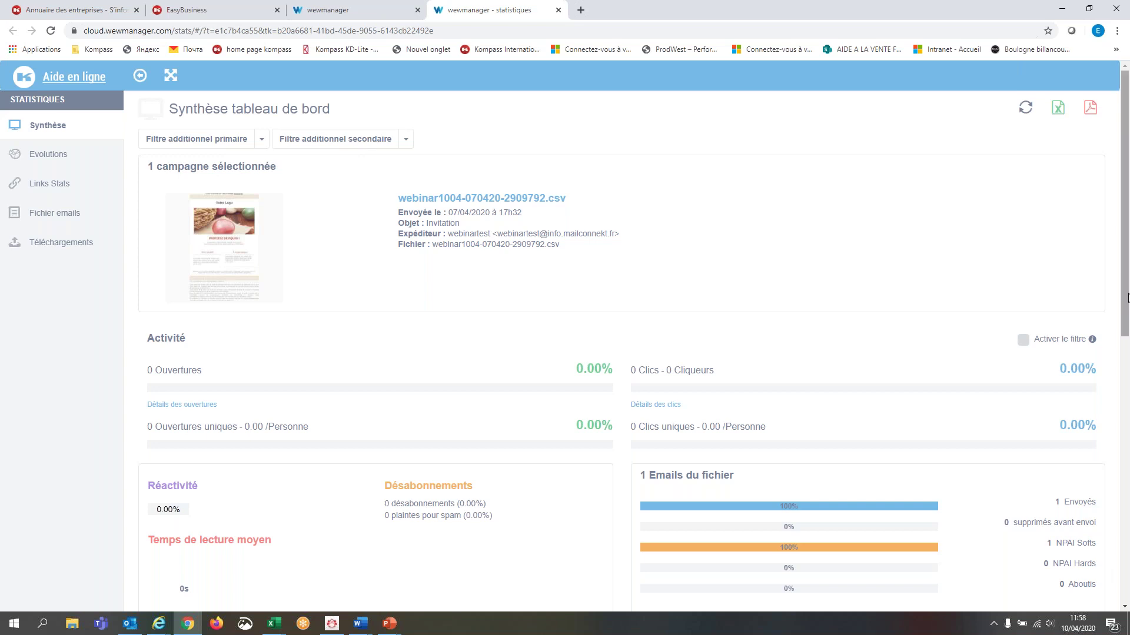
- Scroll through the Synthèse servers, message and map sections, then open the Evolutions view
left_click(1126, 354)
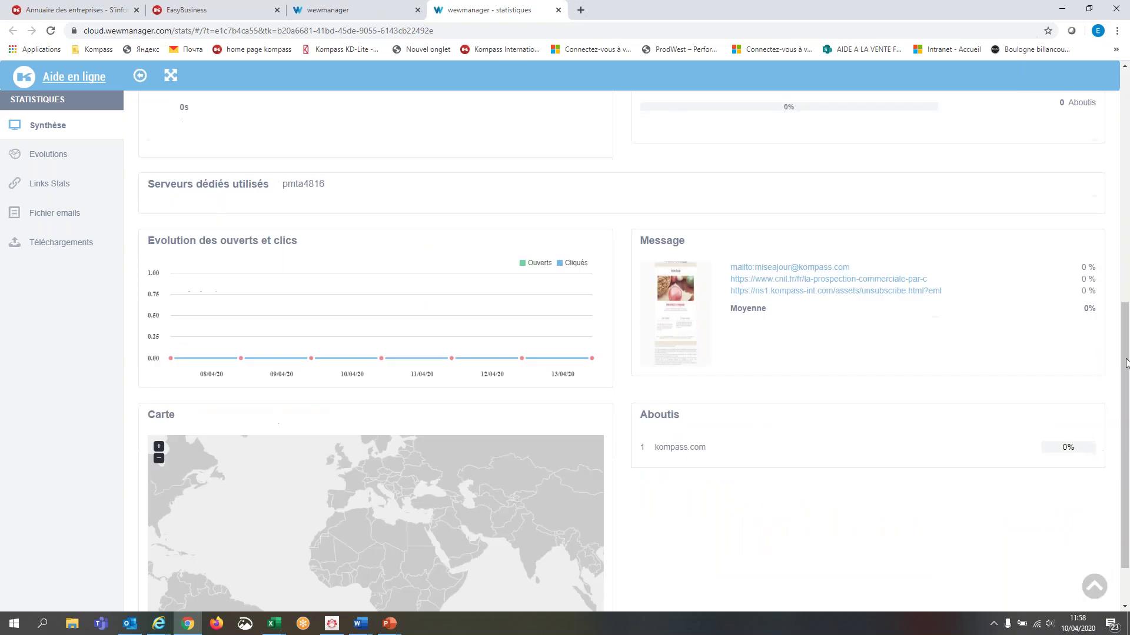
left_click_drag(1126, 353, 1127, 239)
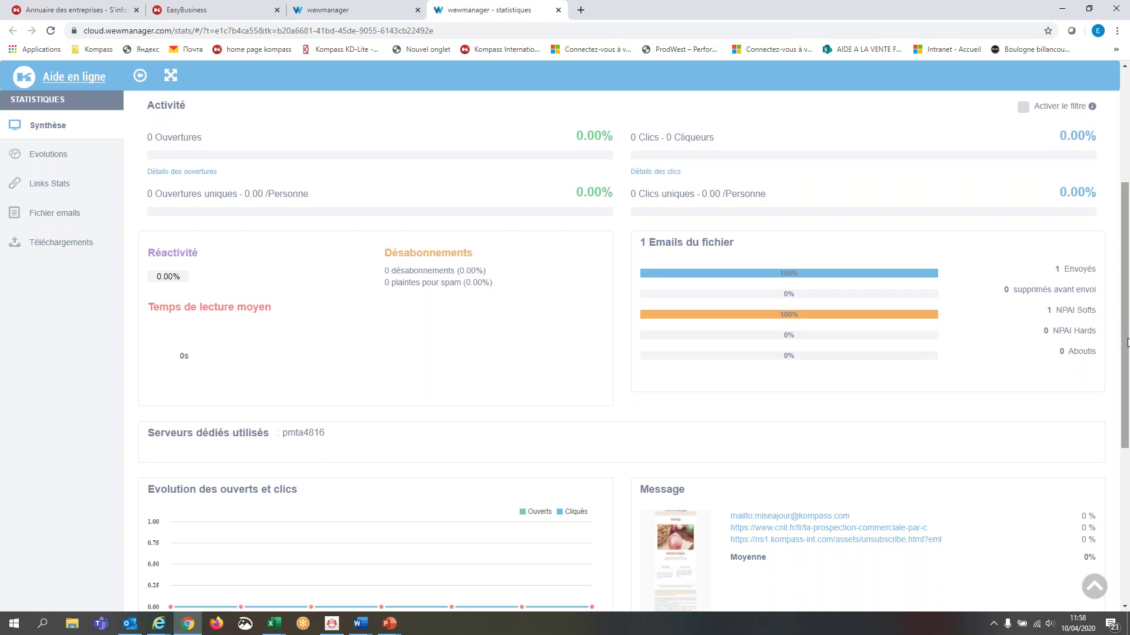
left_click_drag(1127, 339, 1127, 339)
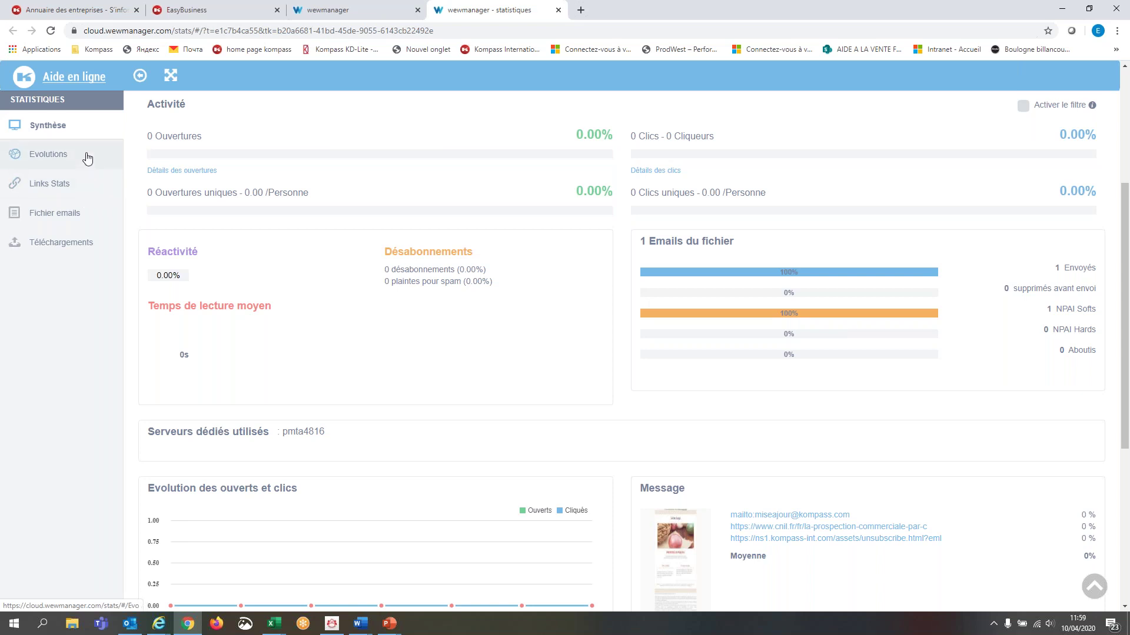
left_click(82, 165)
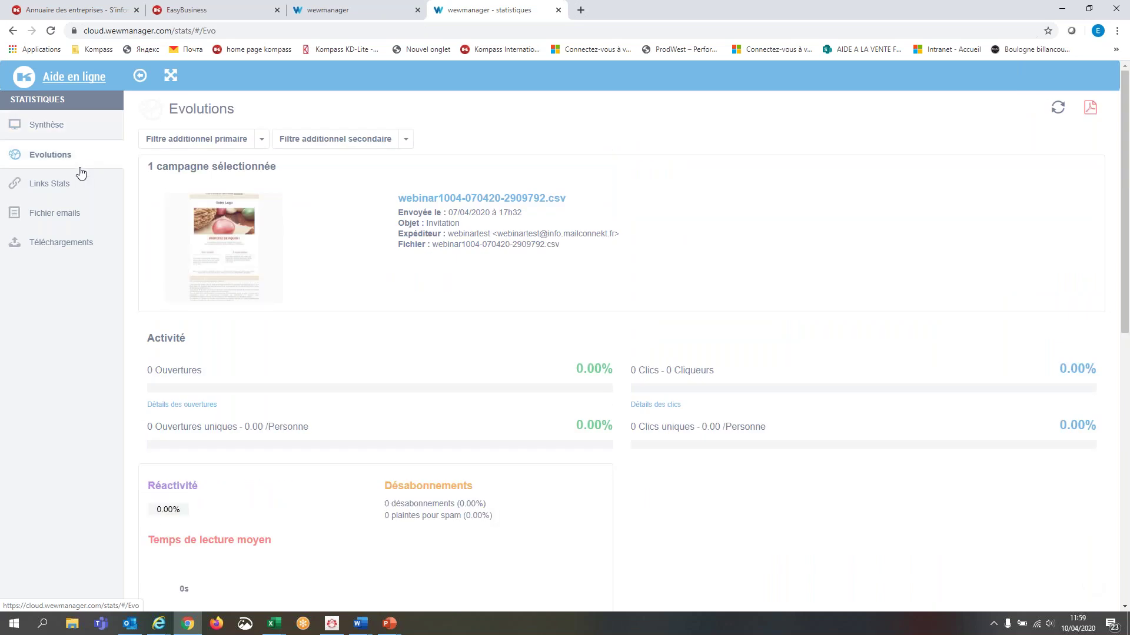
- Open the Téléchargements page from the Statistiques sidebar
left_click(78, 244)
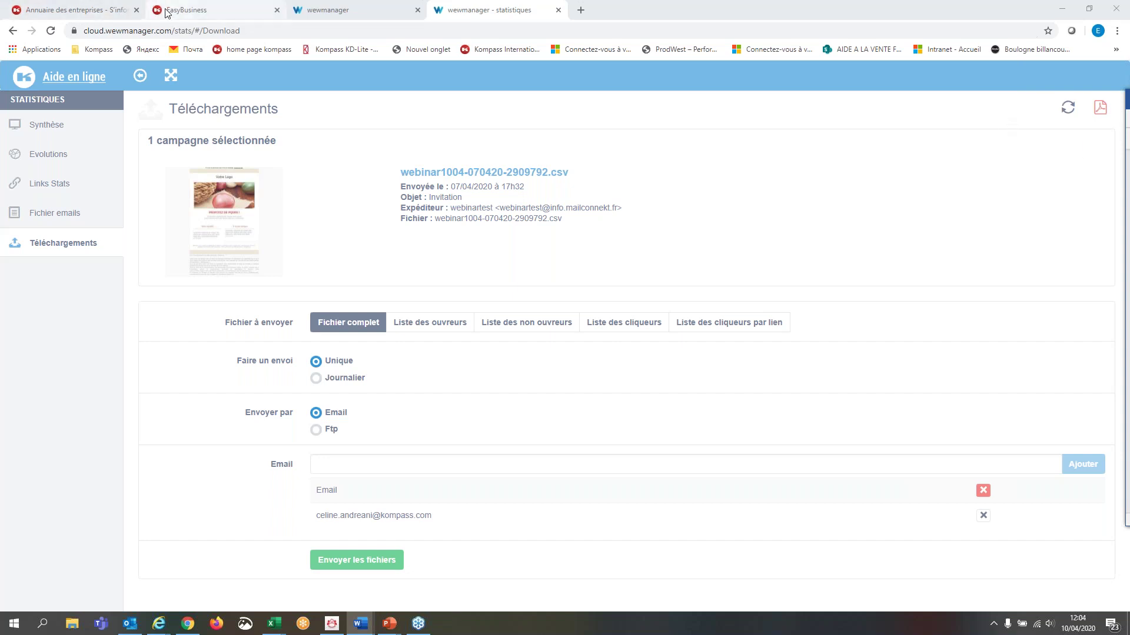
- Switch to the 'Annuaire des entreprises' tab showing the fr.kompass.com homepage
left_click(116, 10)
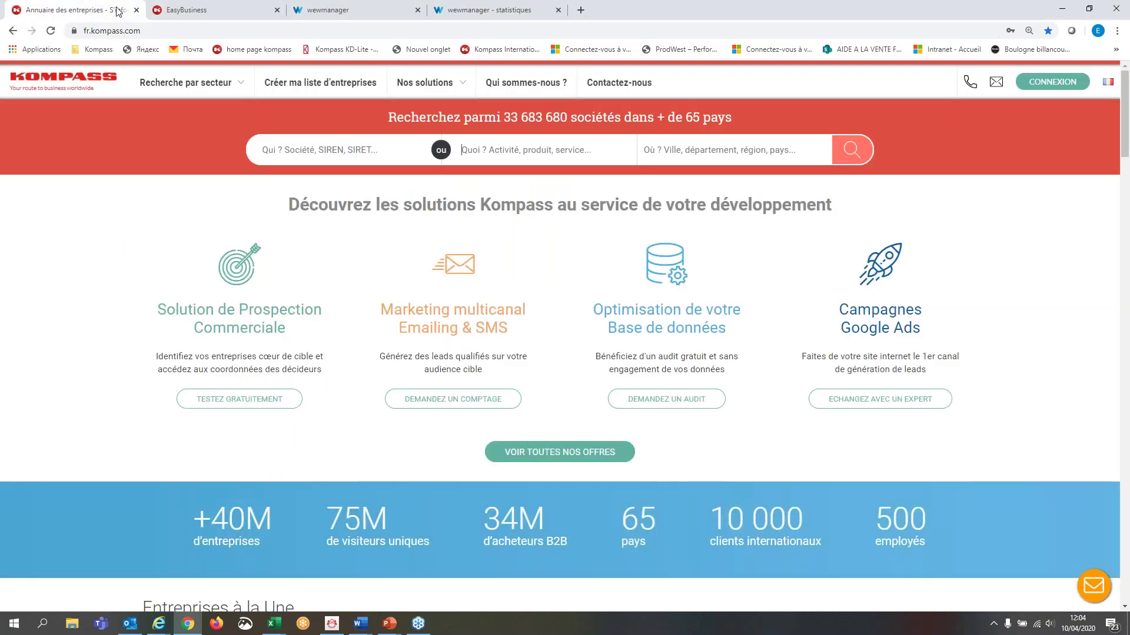